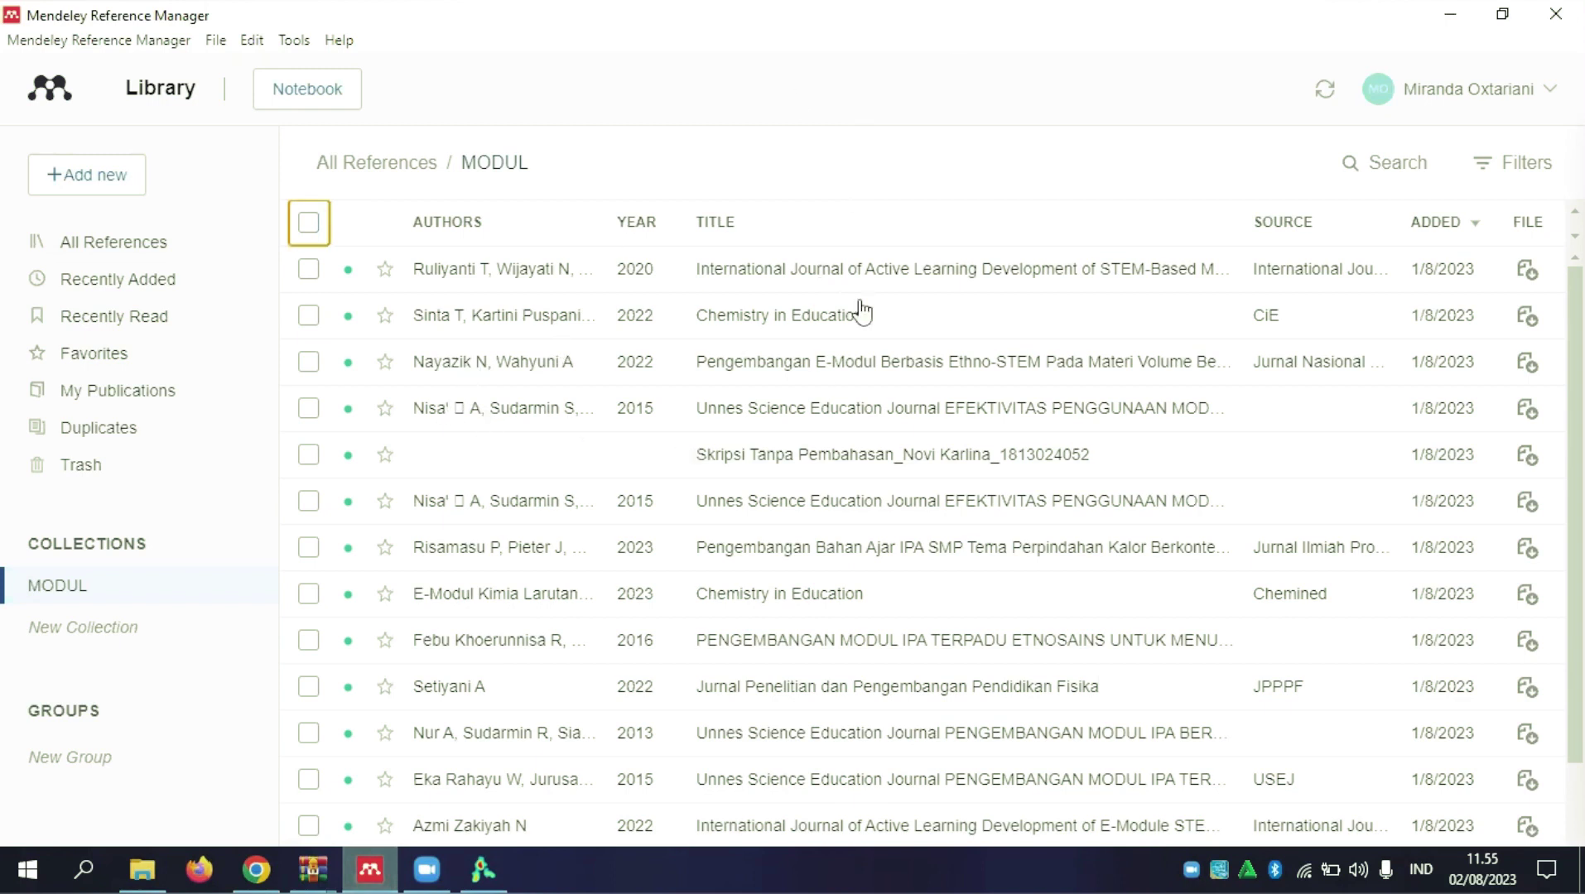
- Select all references in the MODUL collection and export them in RIS format
click(307, 225)
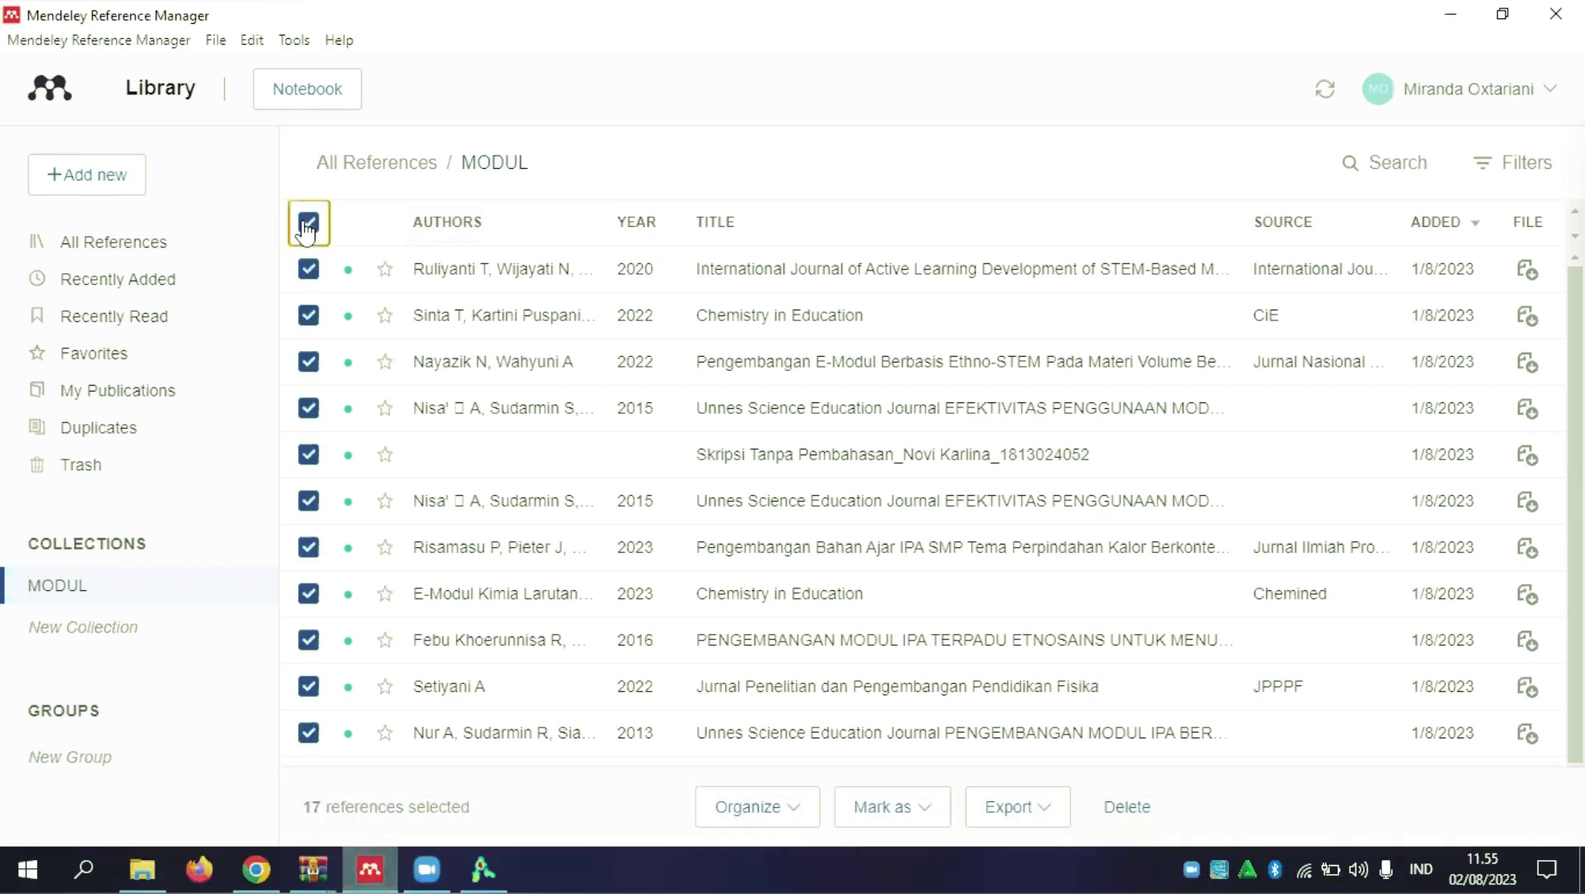
click(1024, 820)
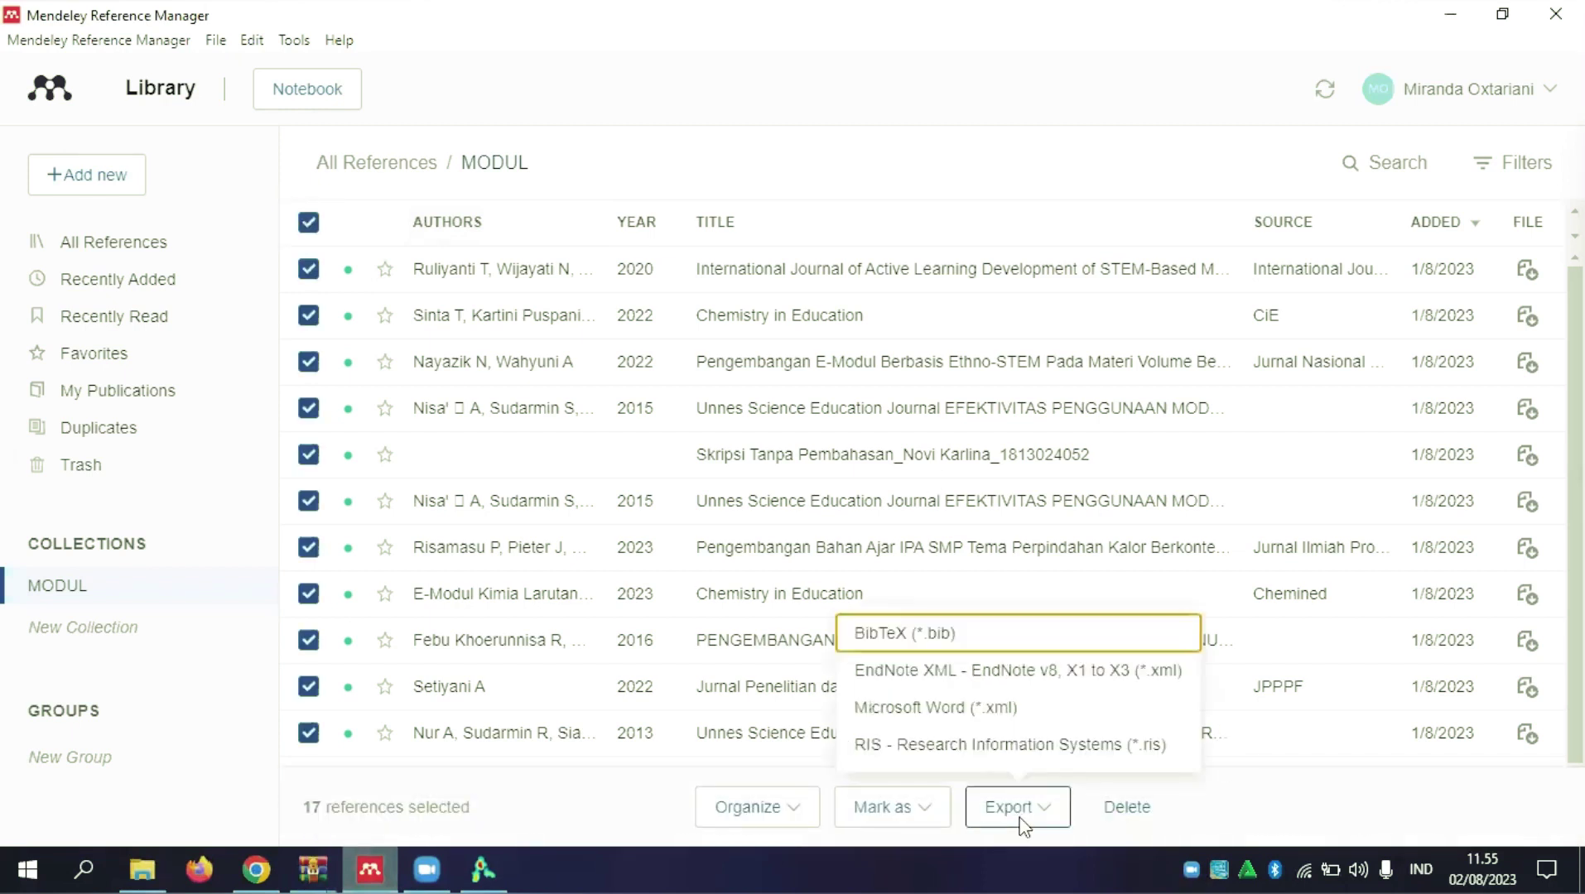
click(1069, 746)
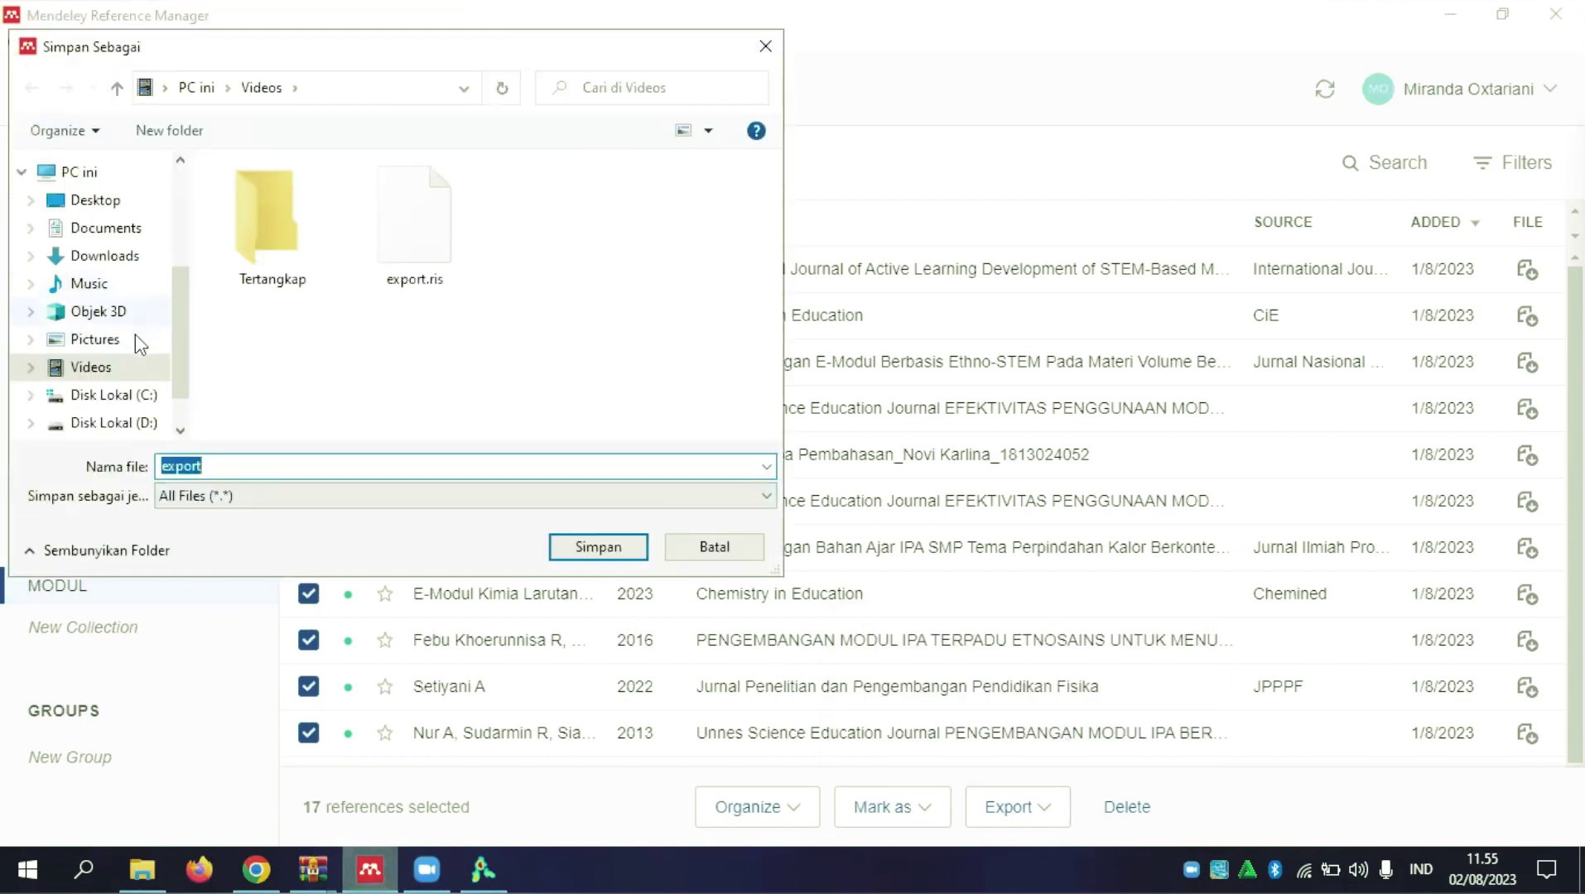
- Try to save the RIS export to Disk Lokal (C:)
click(147, 398)
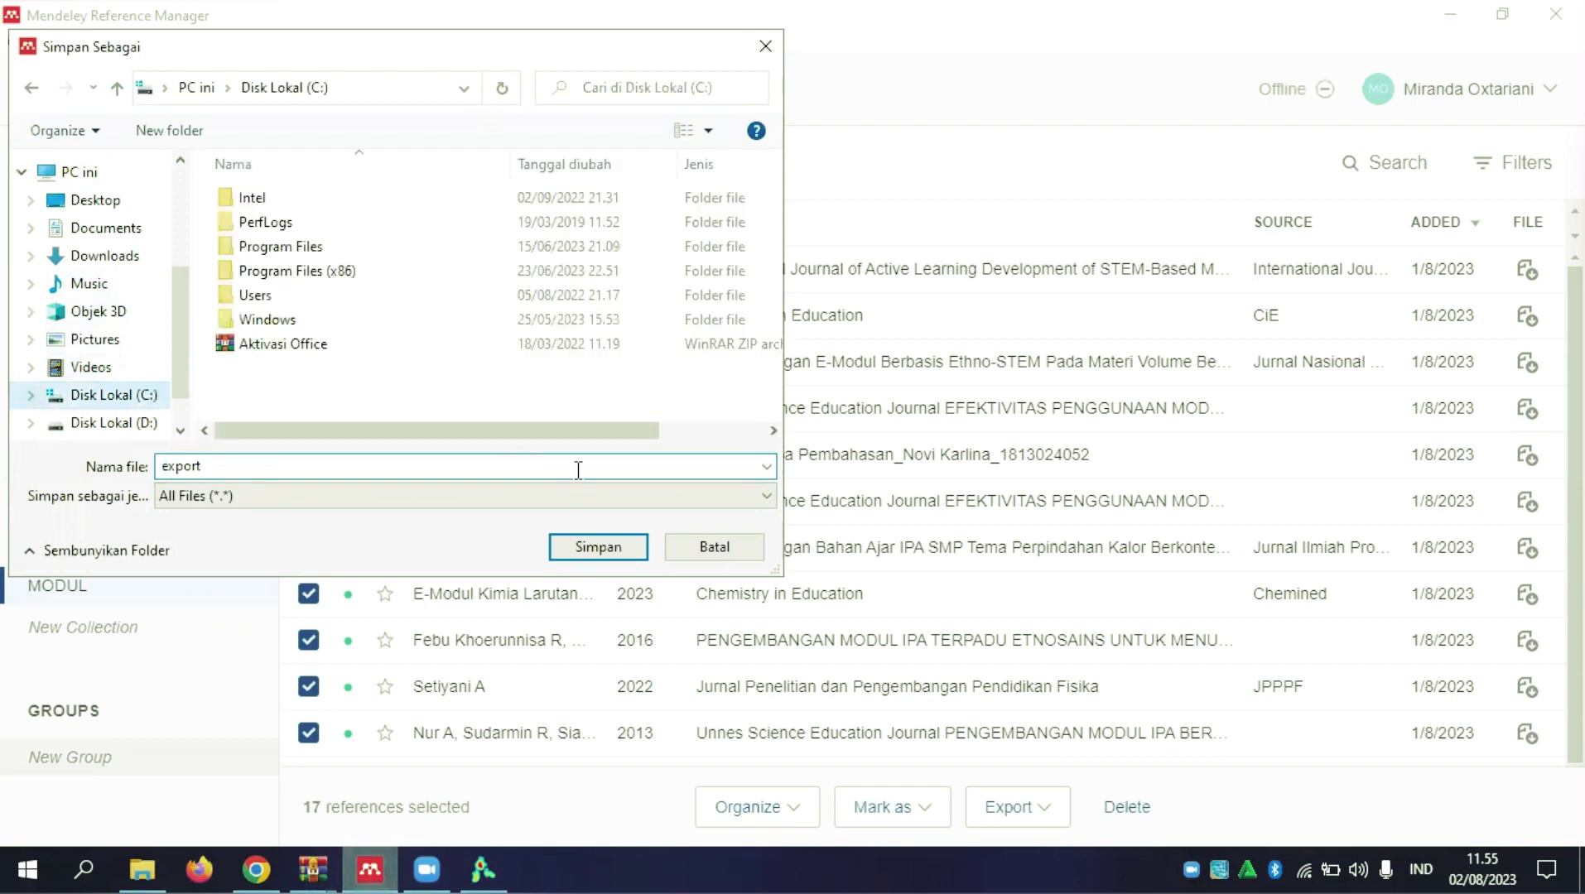
click(593, 550)
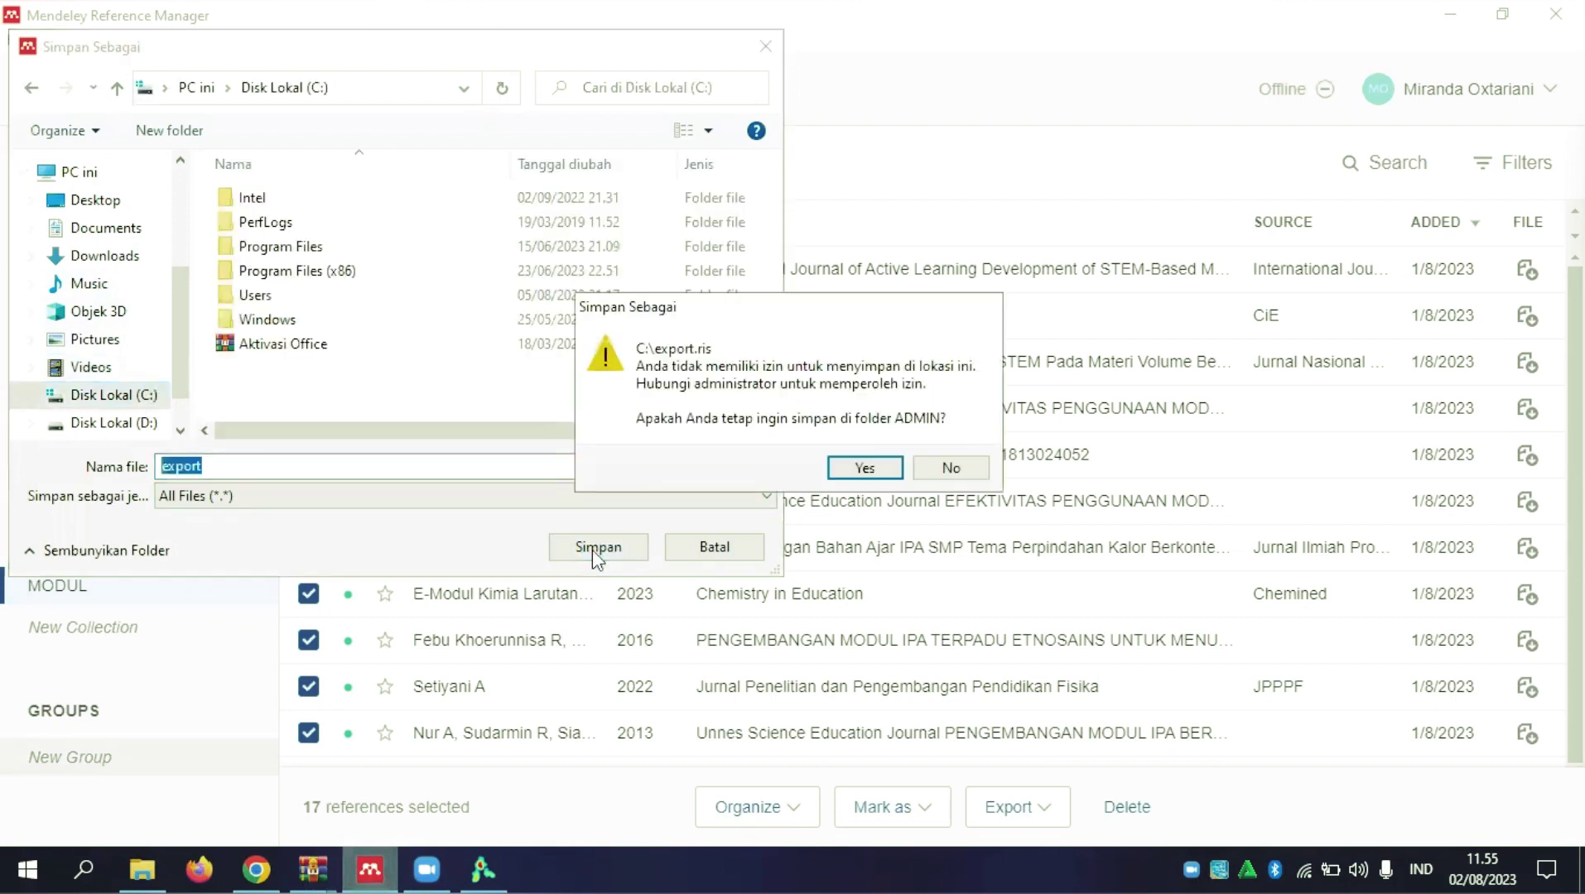
click(865, 469)
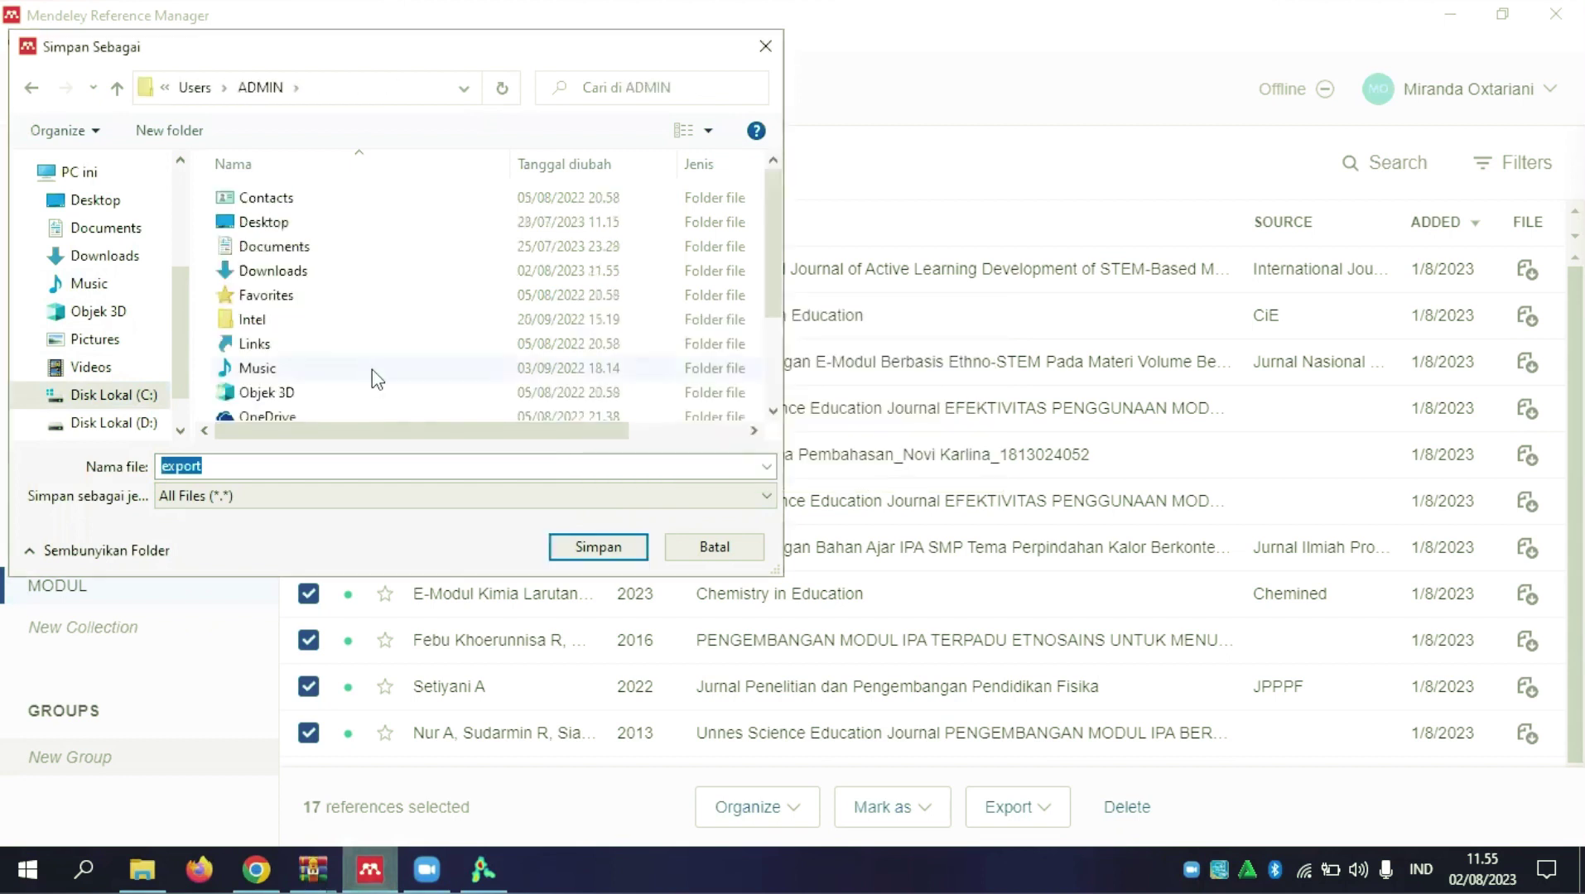
- Save the RIS export under the name export on Disk Lokal (D:)
click(137, 425)
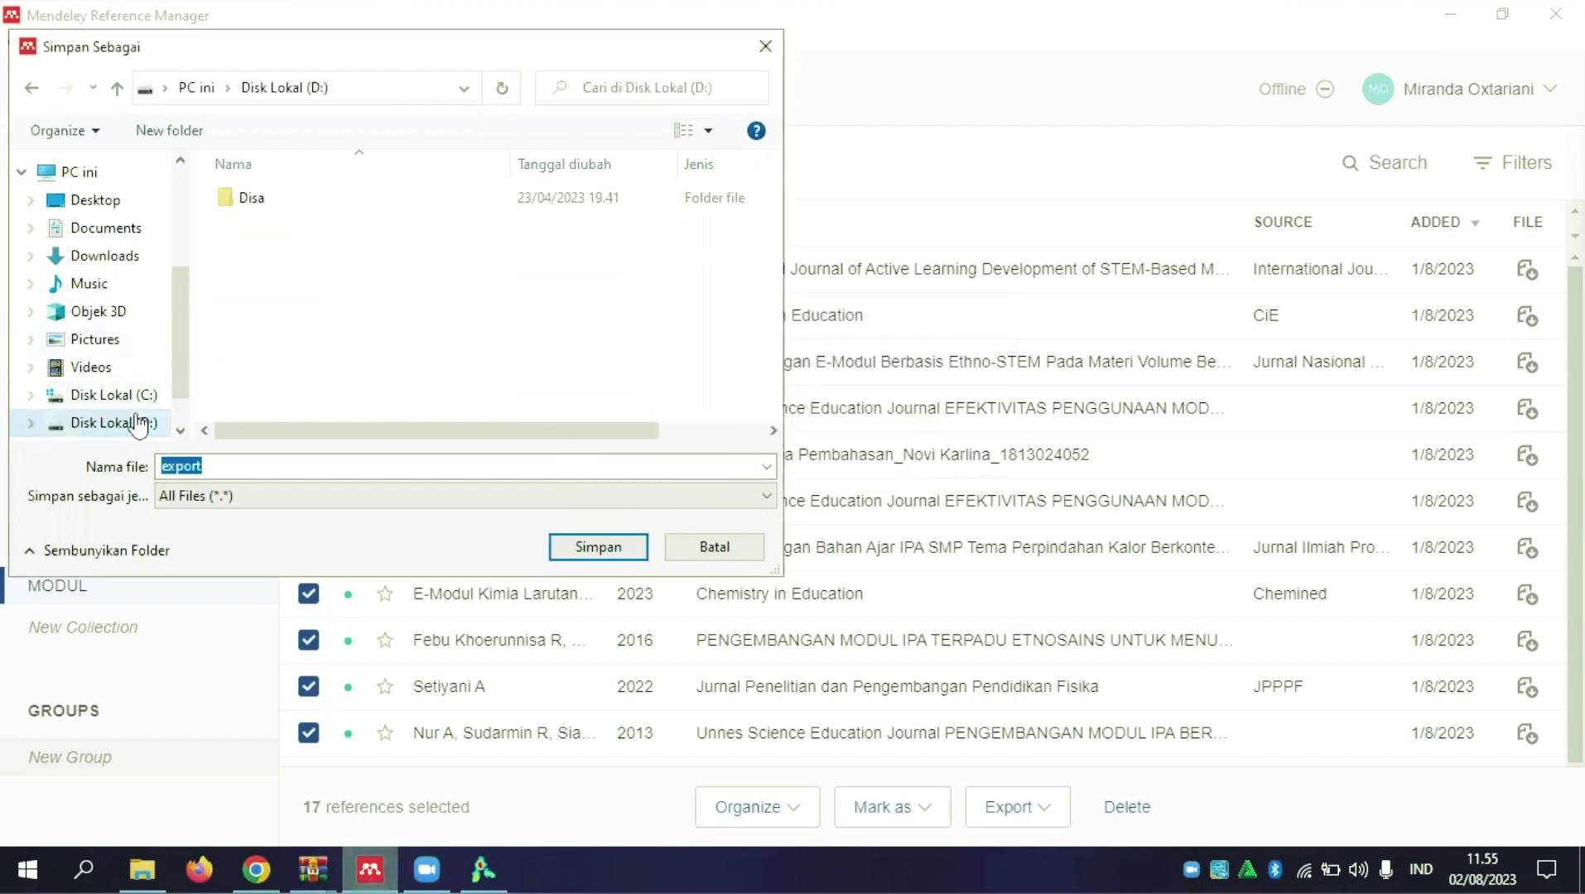
click(587, 548)
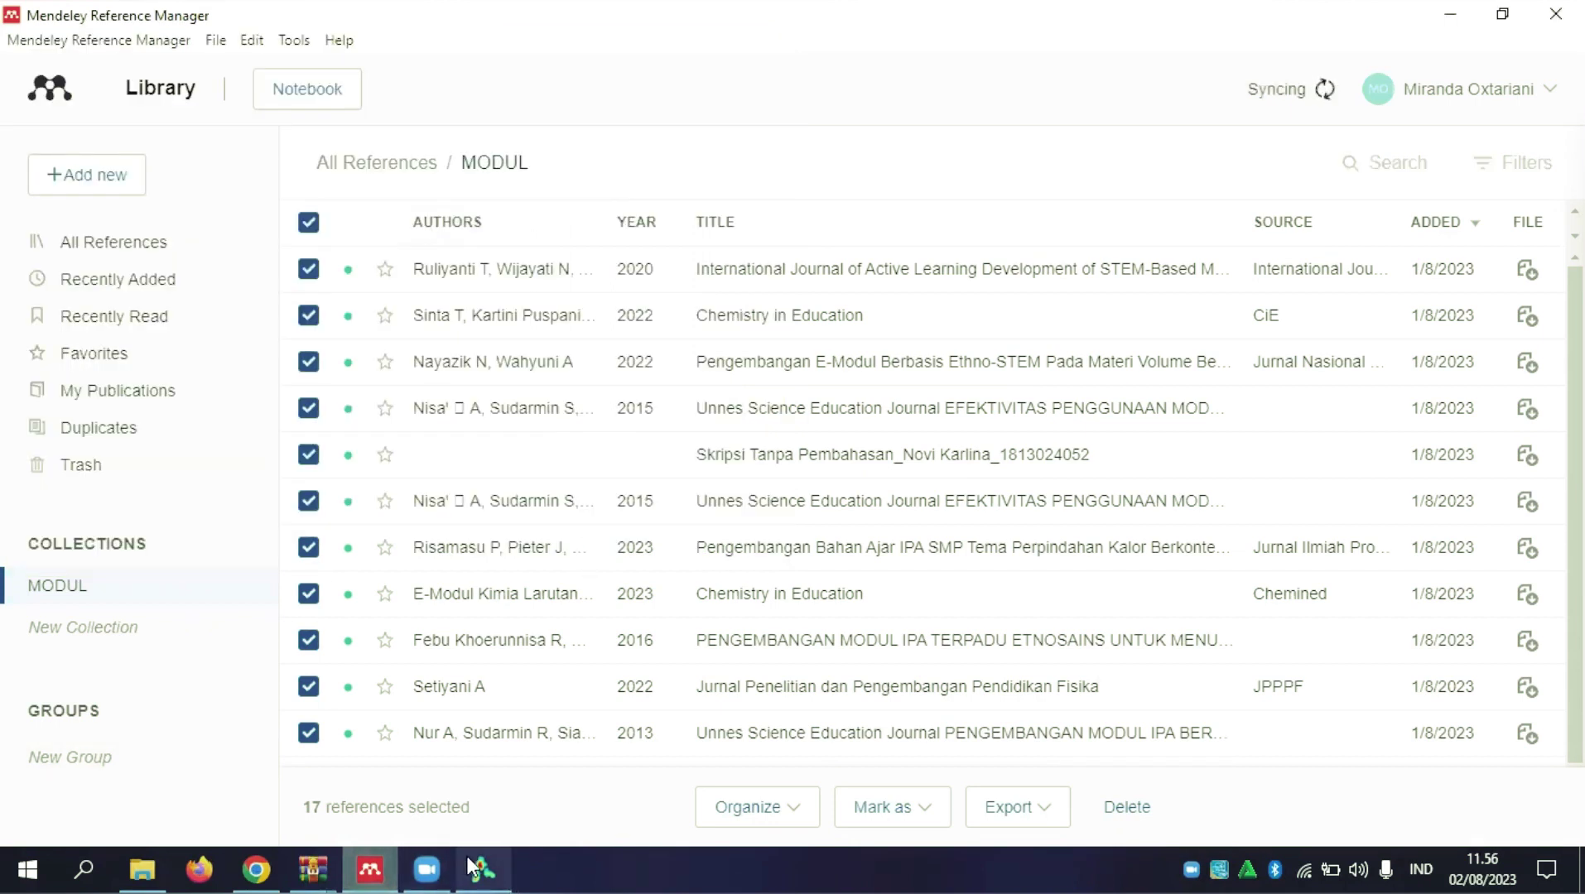
- Switch to VOSviewer and start creating a map based on bibliographic data
mouse_move(486, 868)
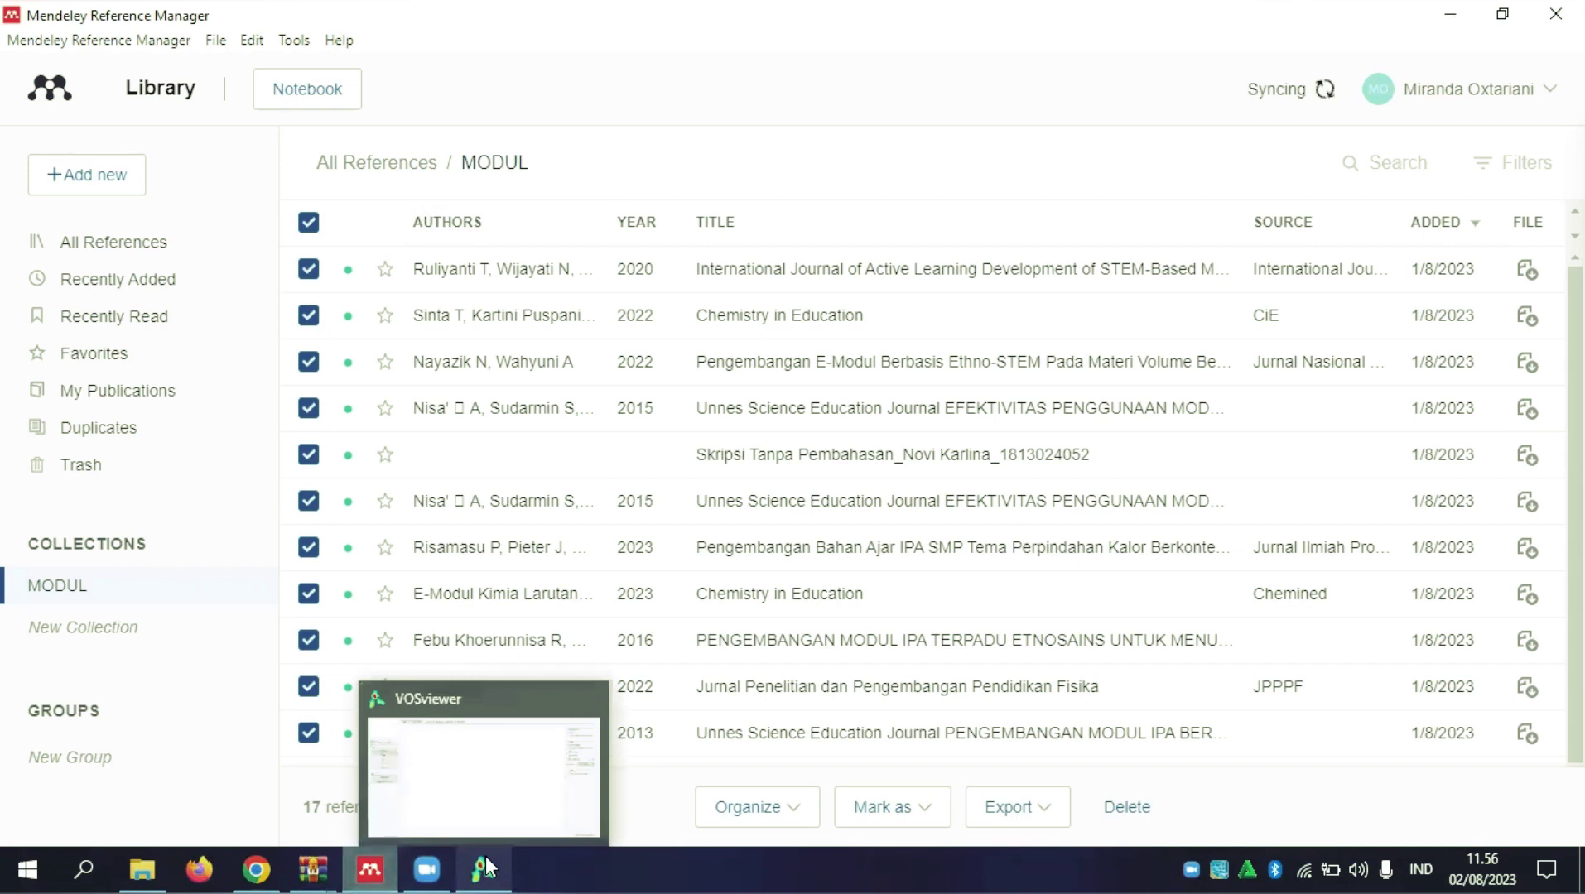
click(486, 800)
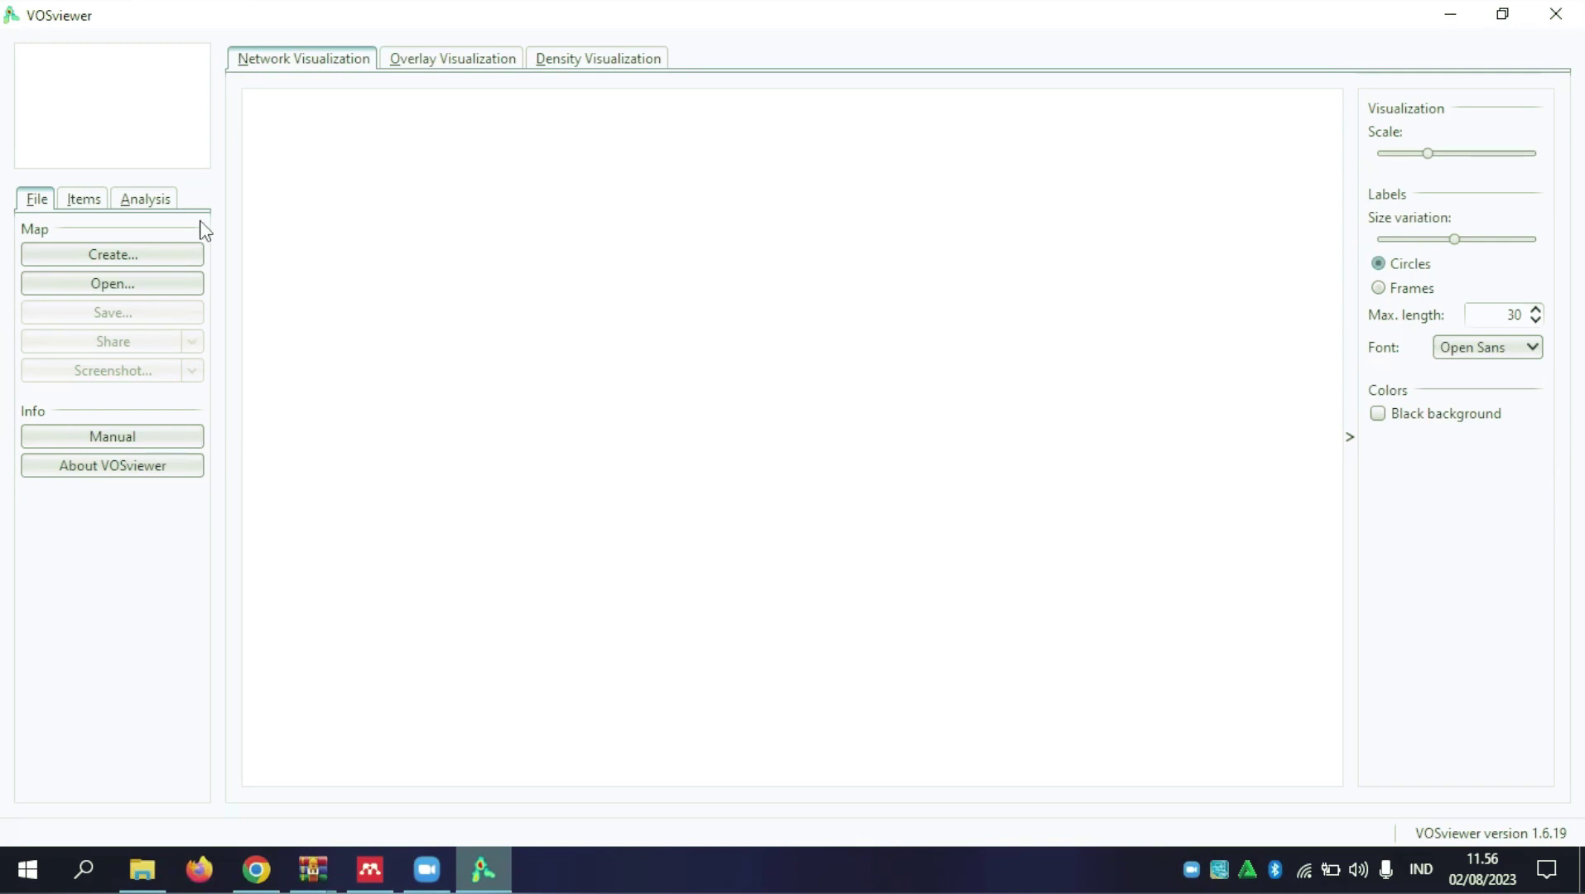
click(133, 251)
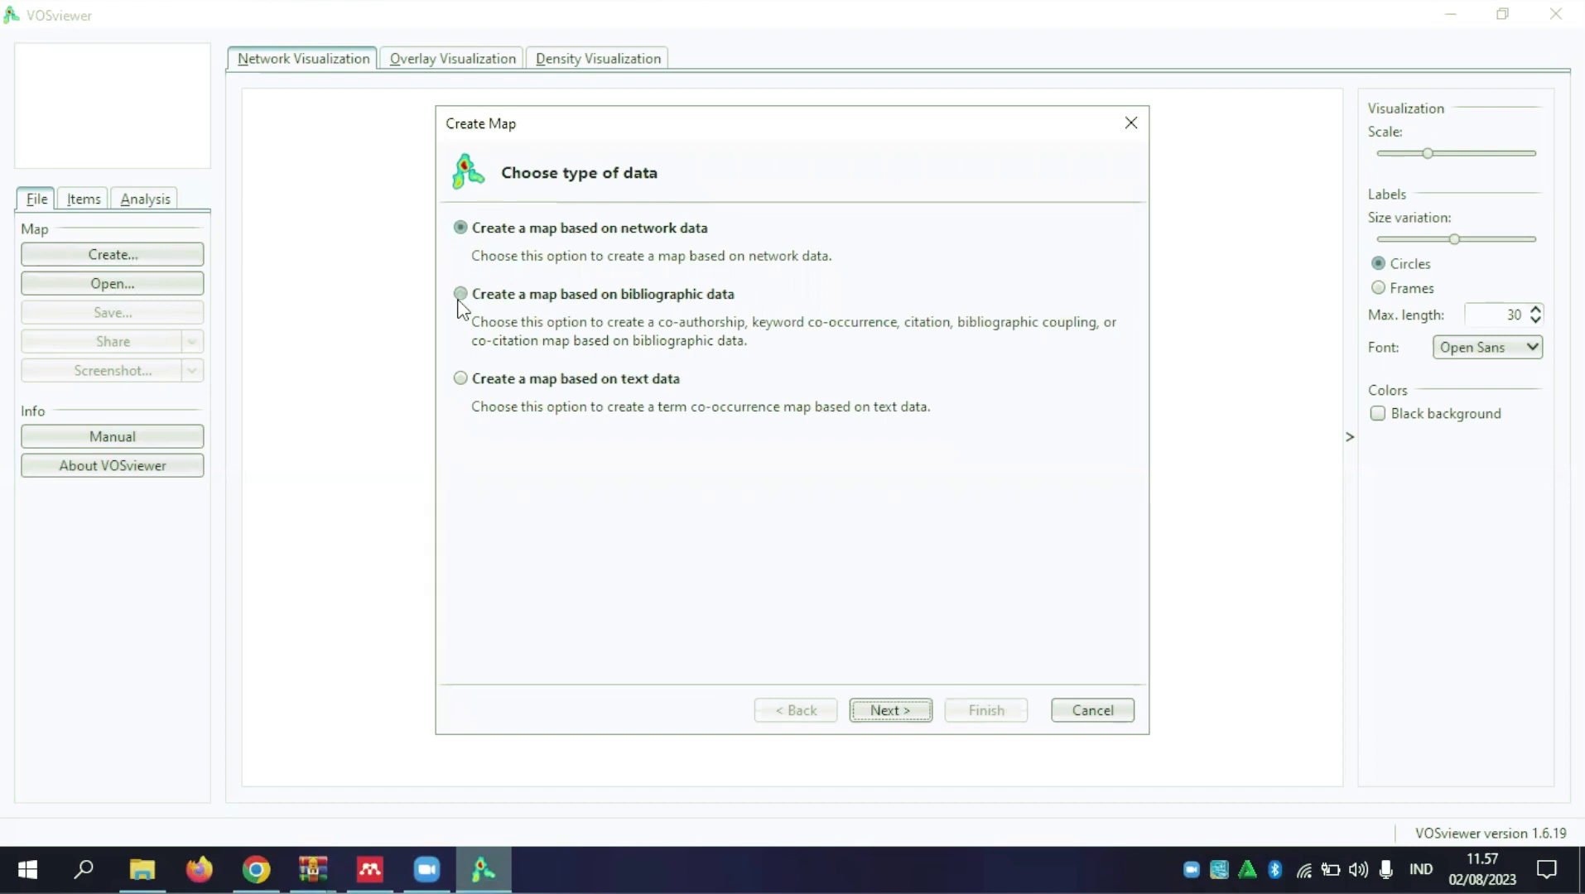
click(458, 300)
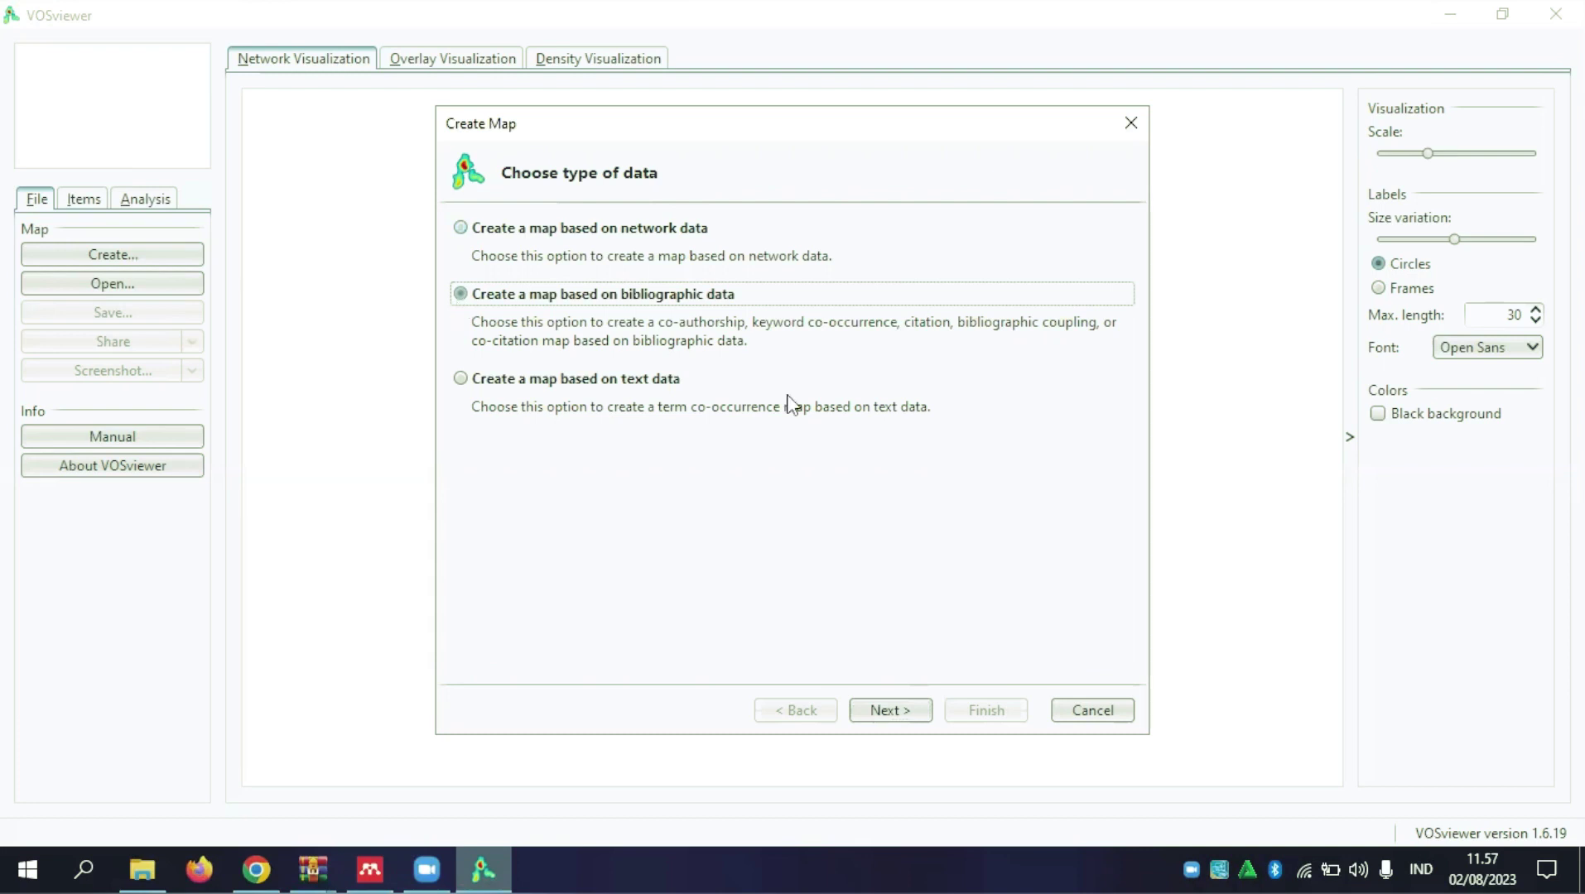
click(909, 728)
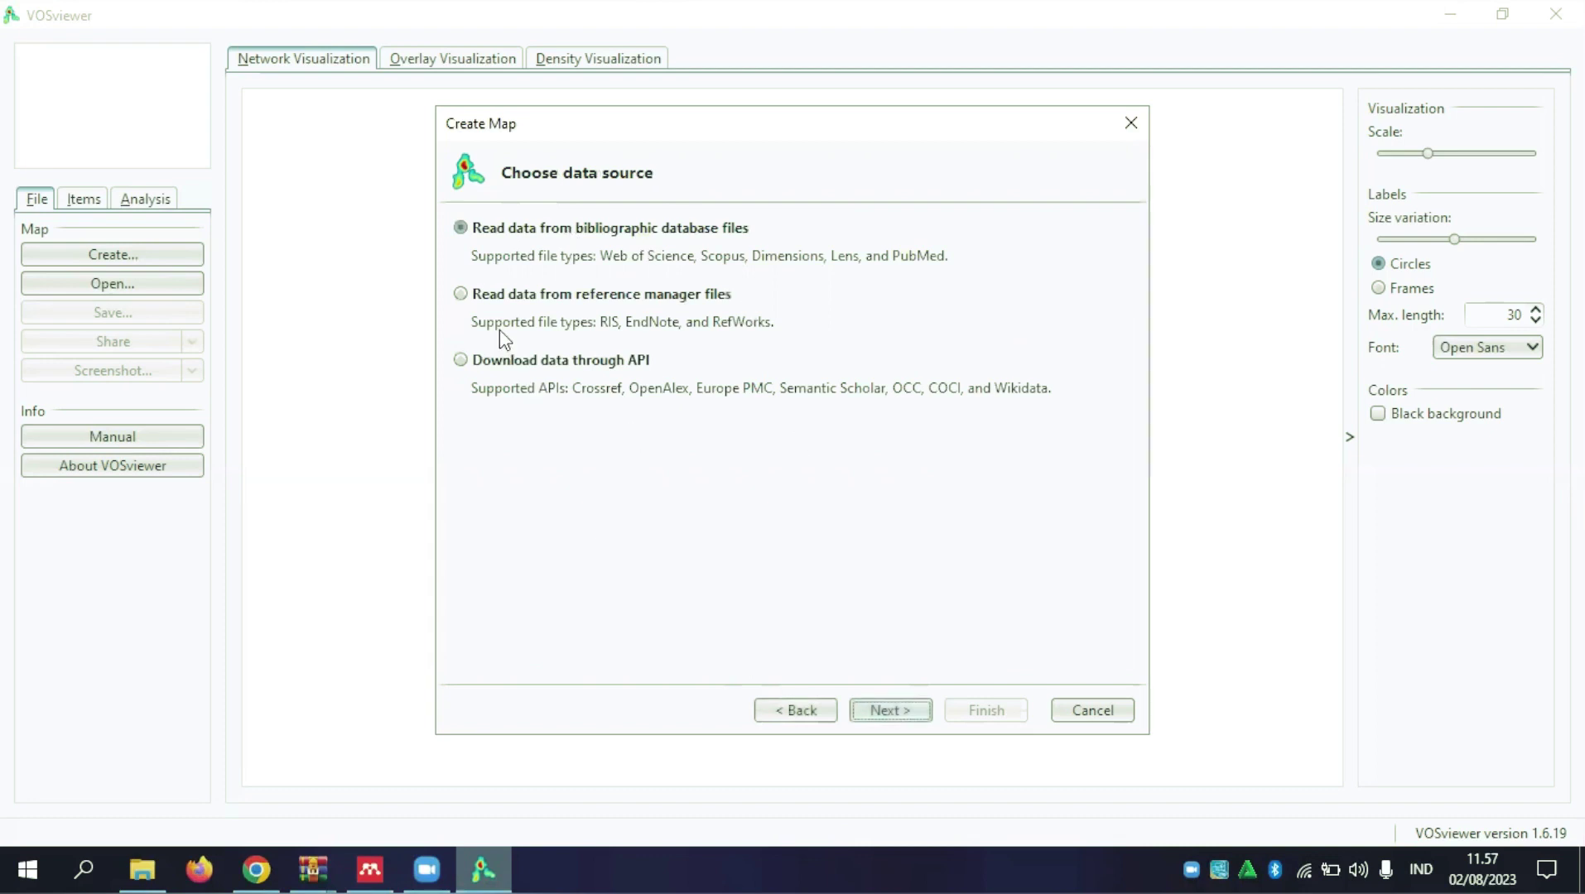
- Use reference manager files as the data source and load the RIS file D:\export.ris
click(460, 307)
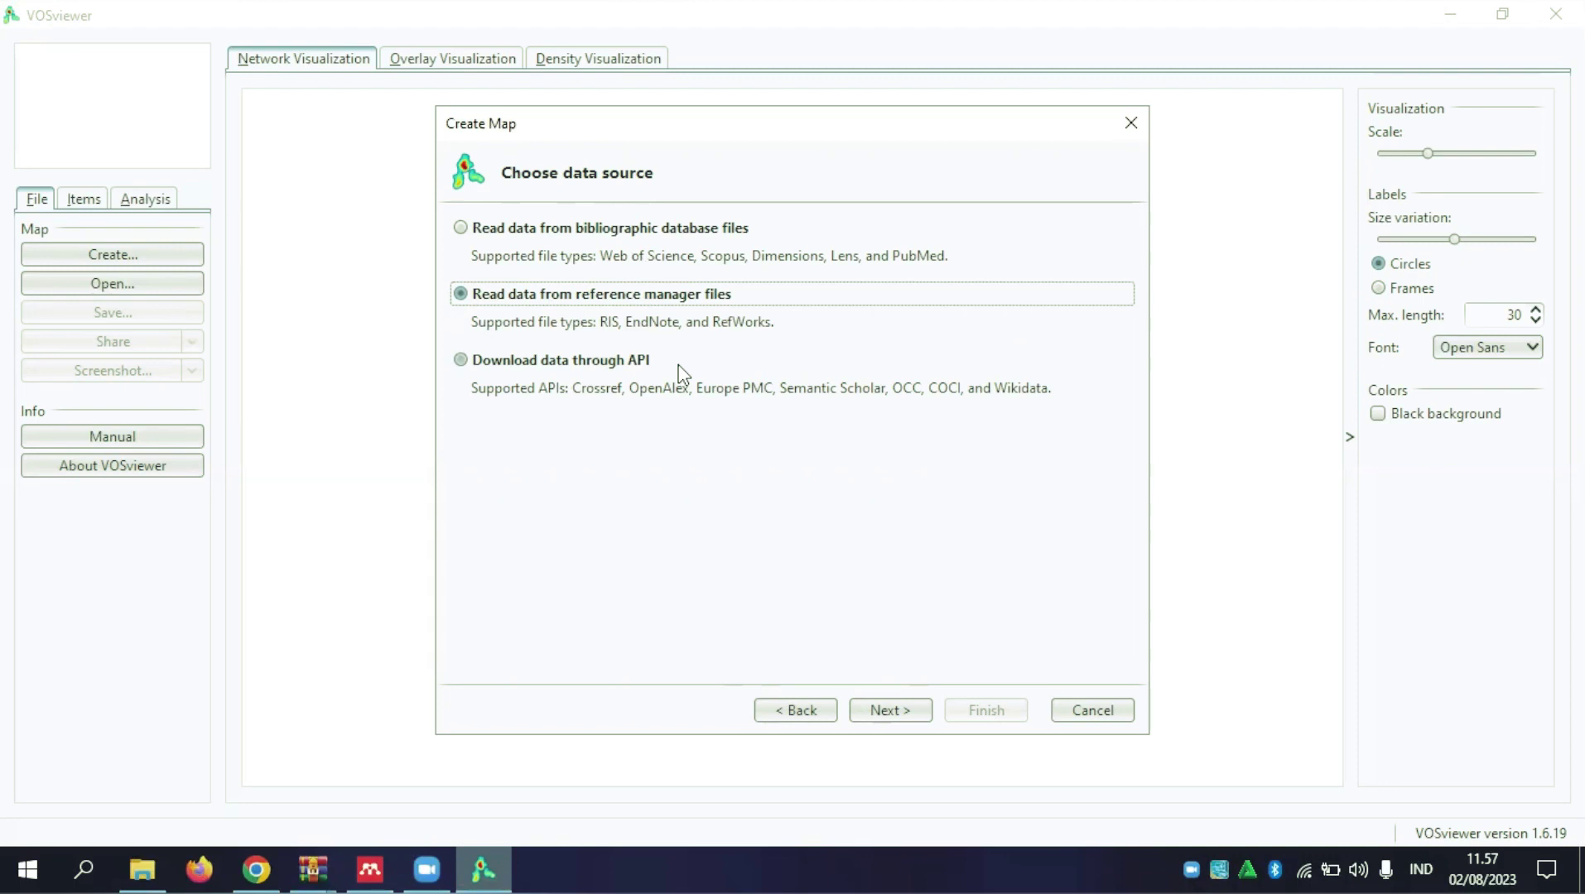
click(894, 710)
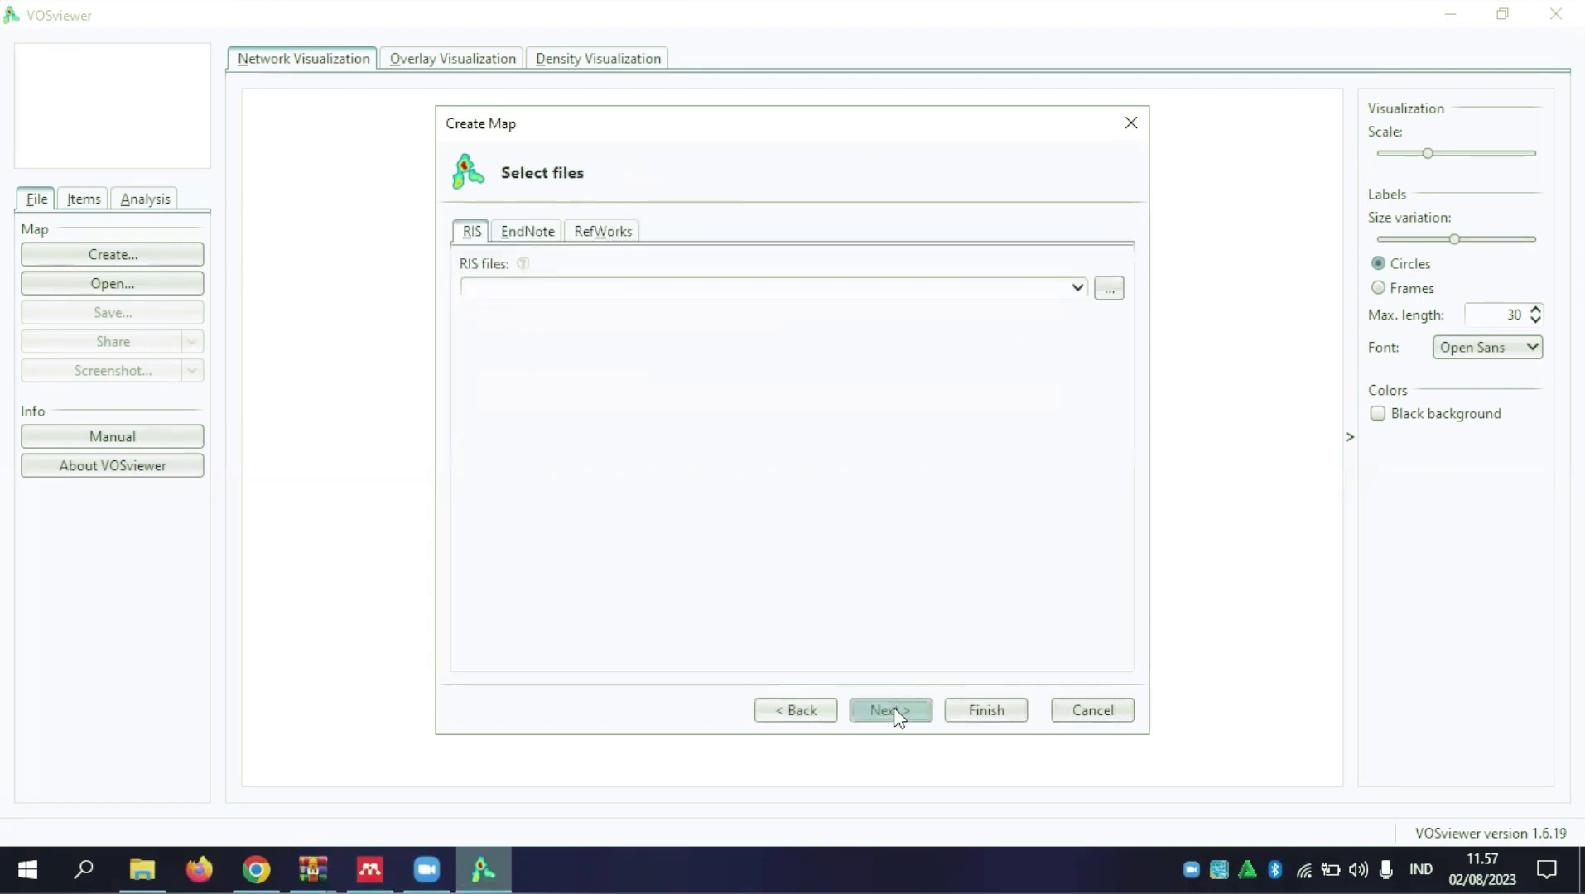
click(1109, 290)
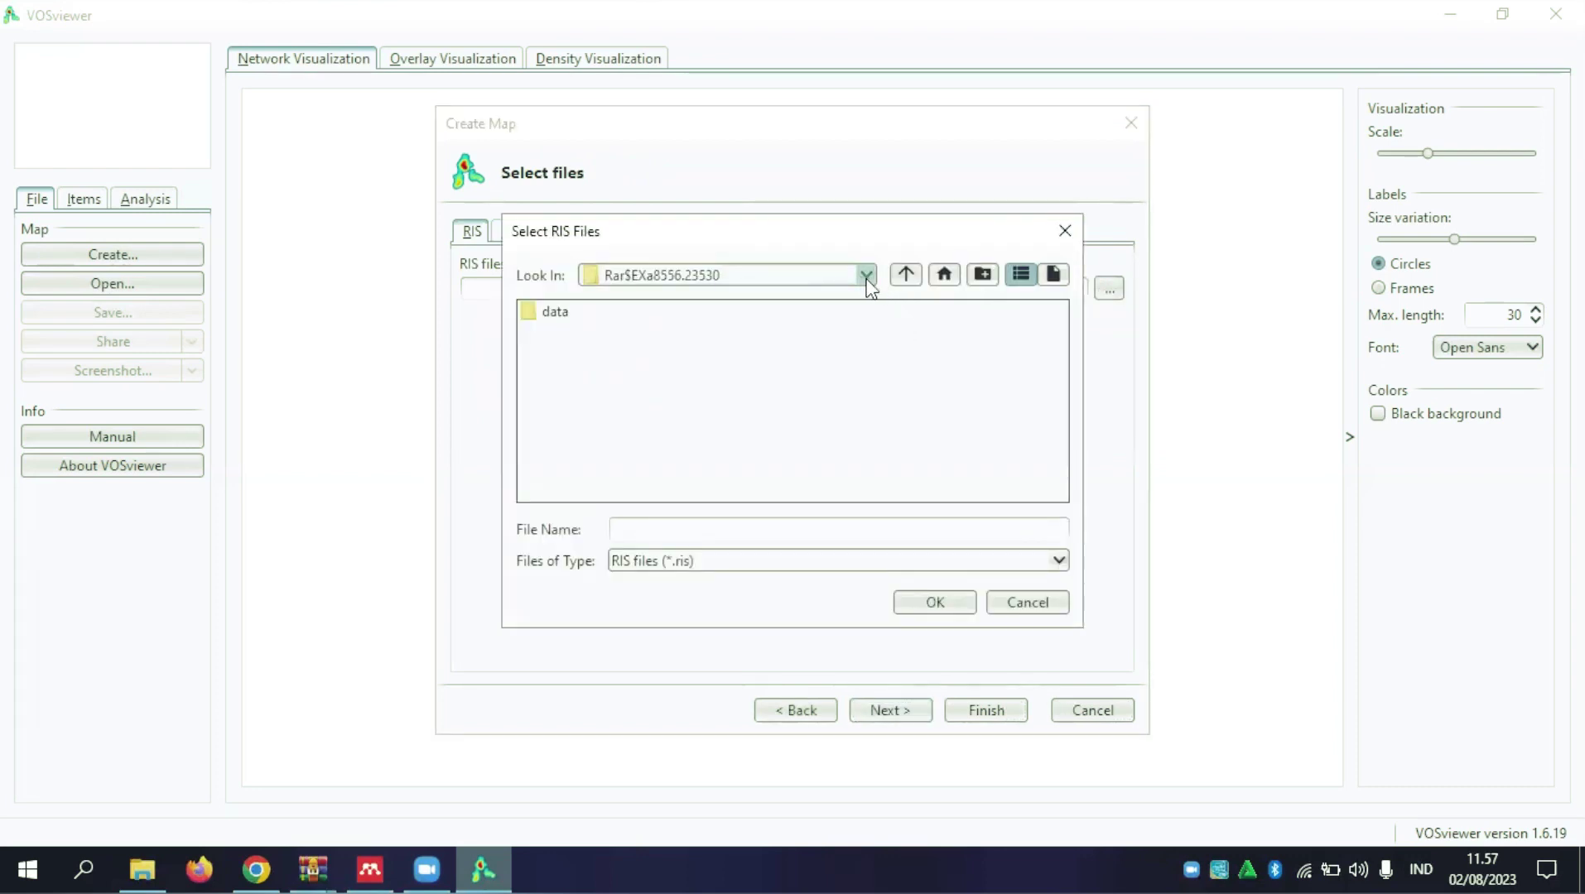
click(865, 275)
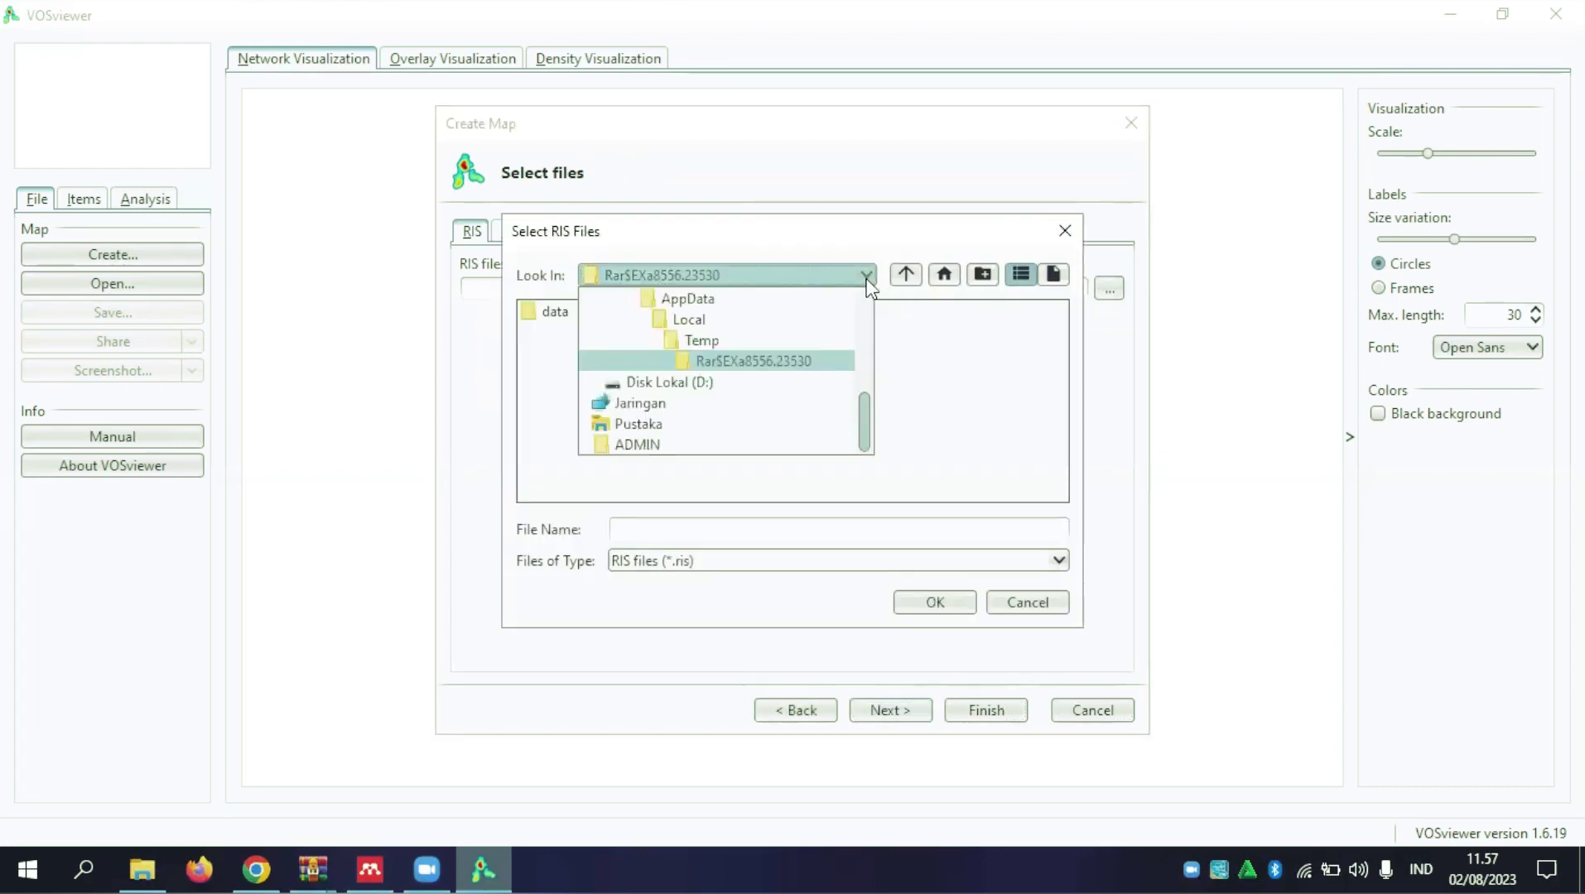
click(708, 382)
click(568, 332)
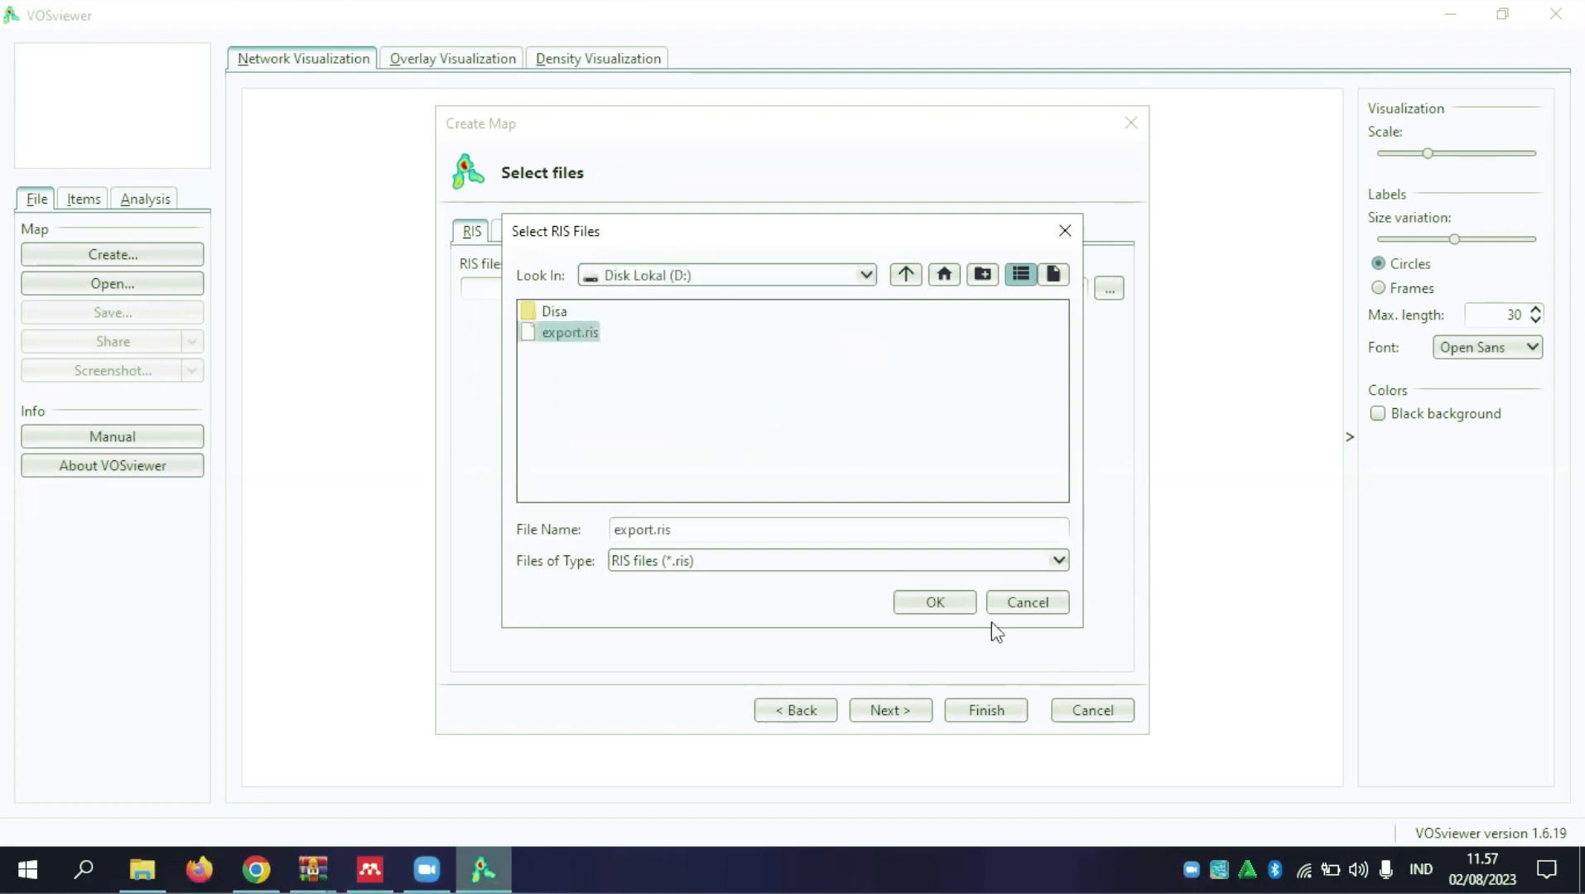
click(932, 603)
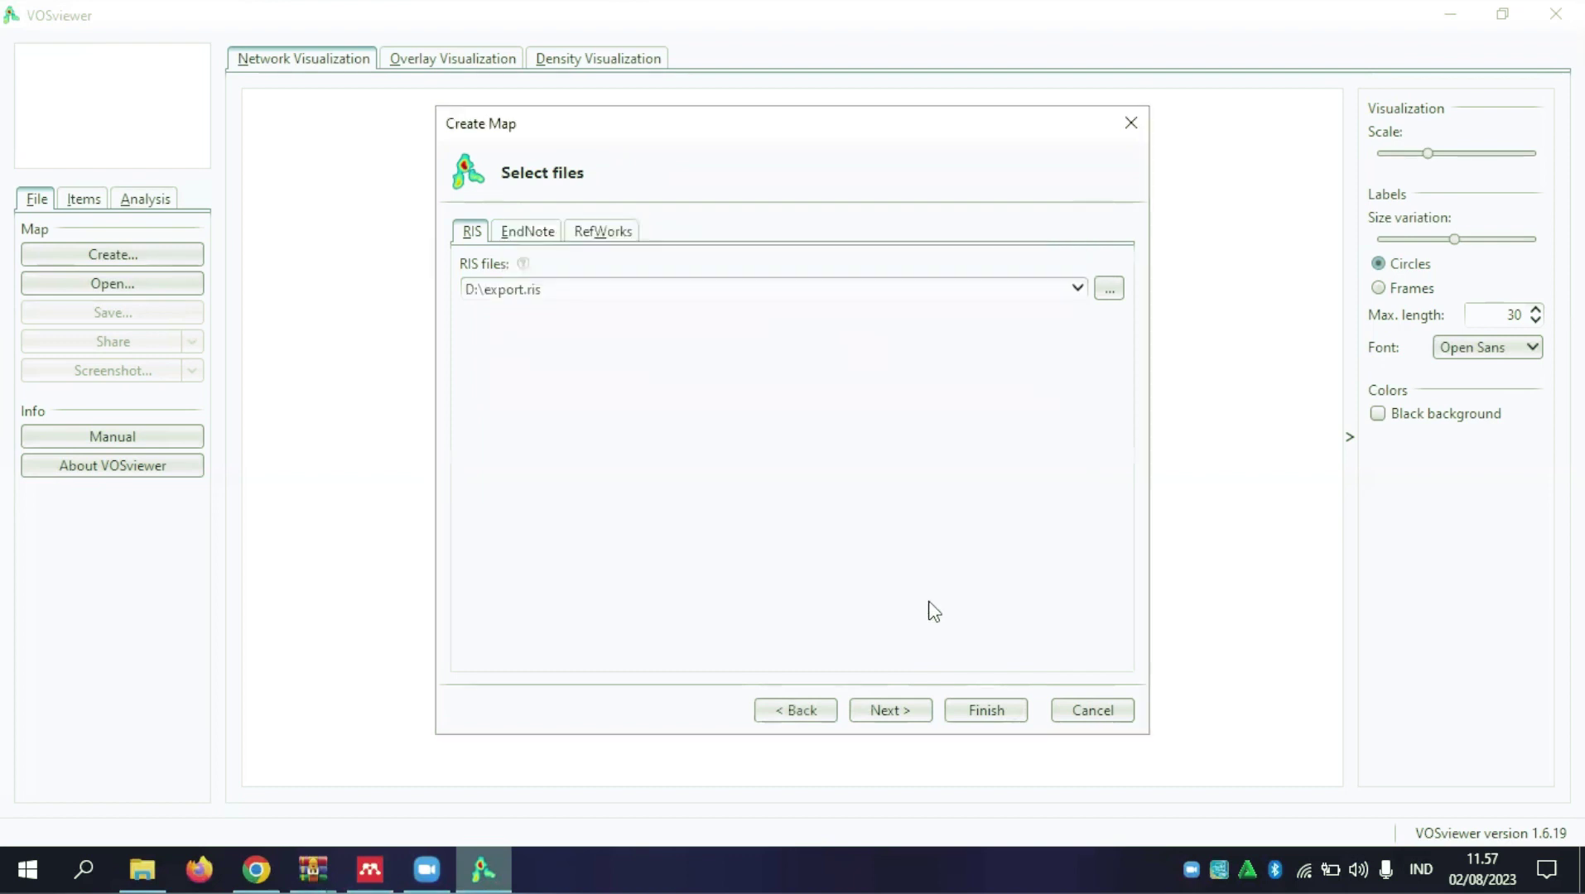
click(904, 720)
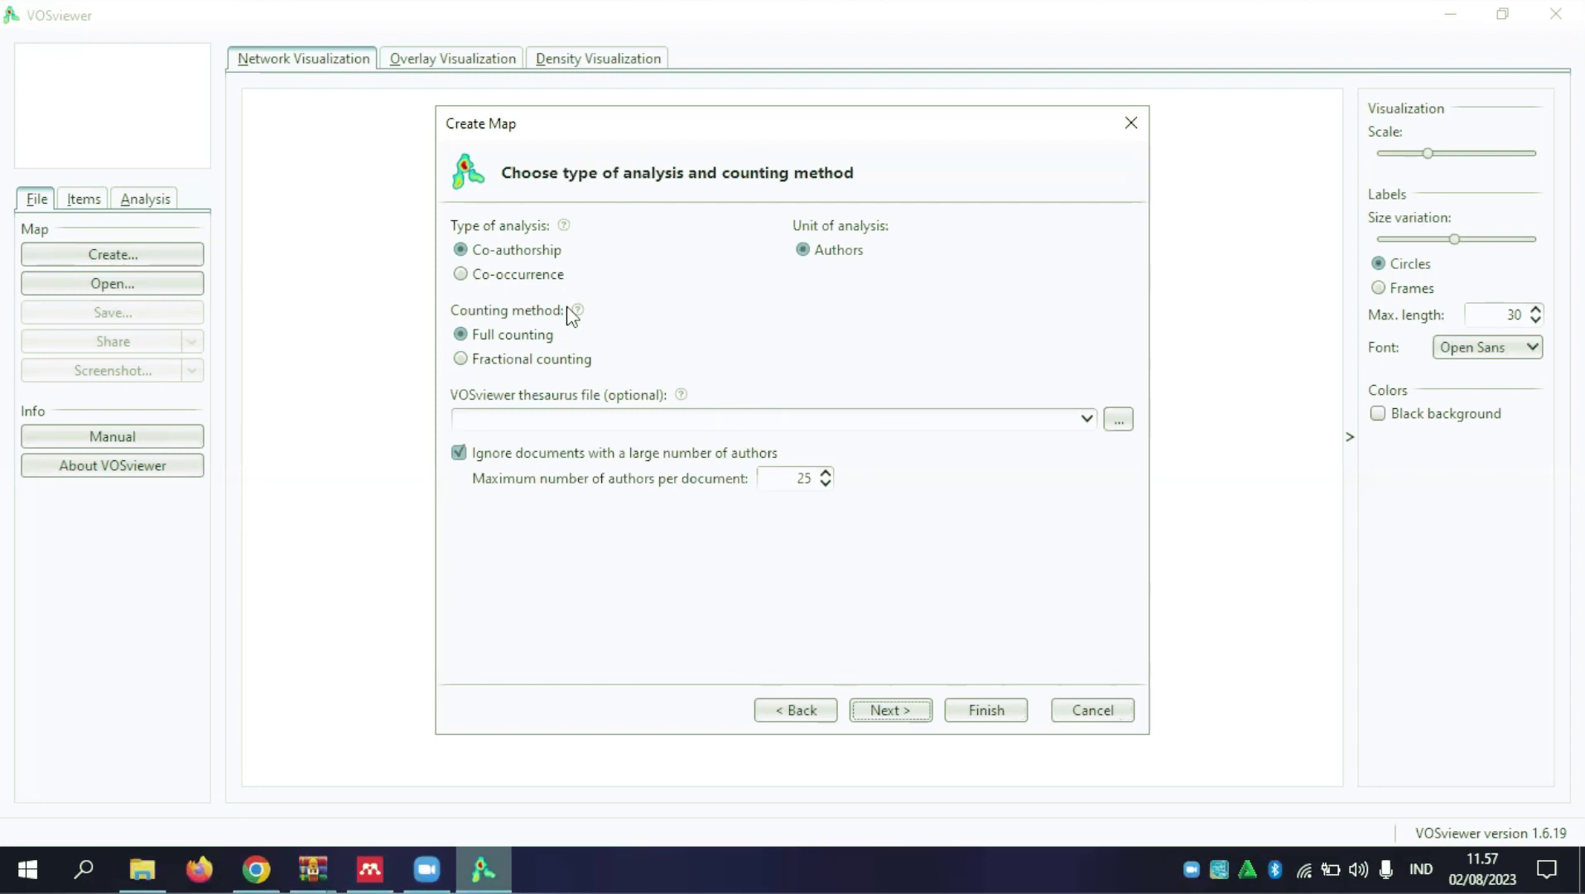
- Choose co-occurrence of keywords as the type of analysis, with full counting
click(469, 287)
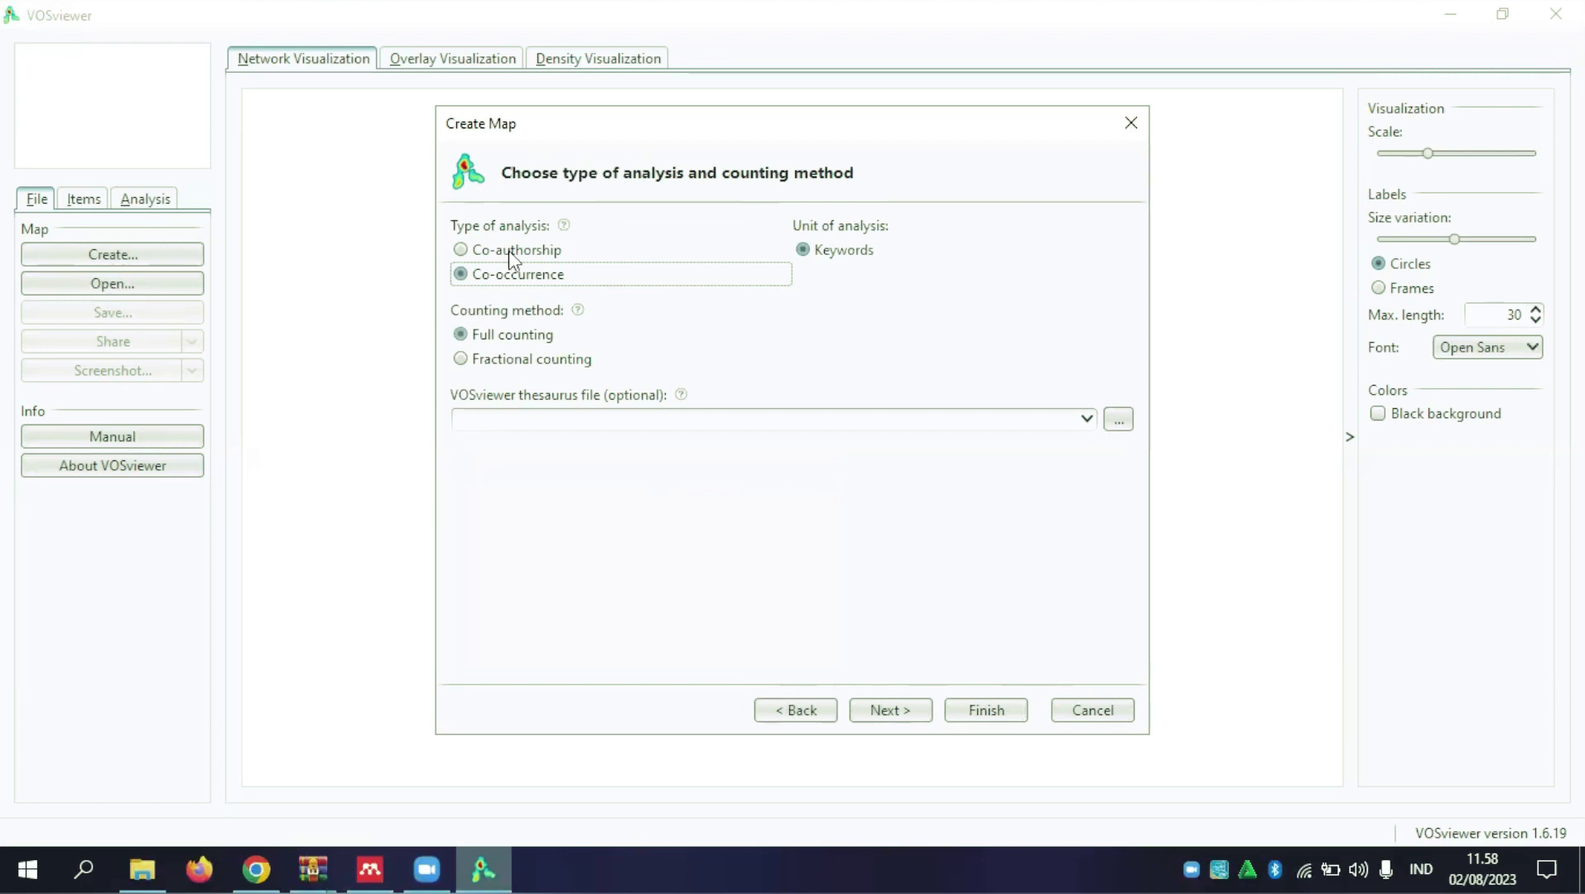
click(460, 251)
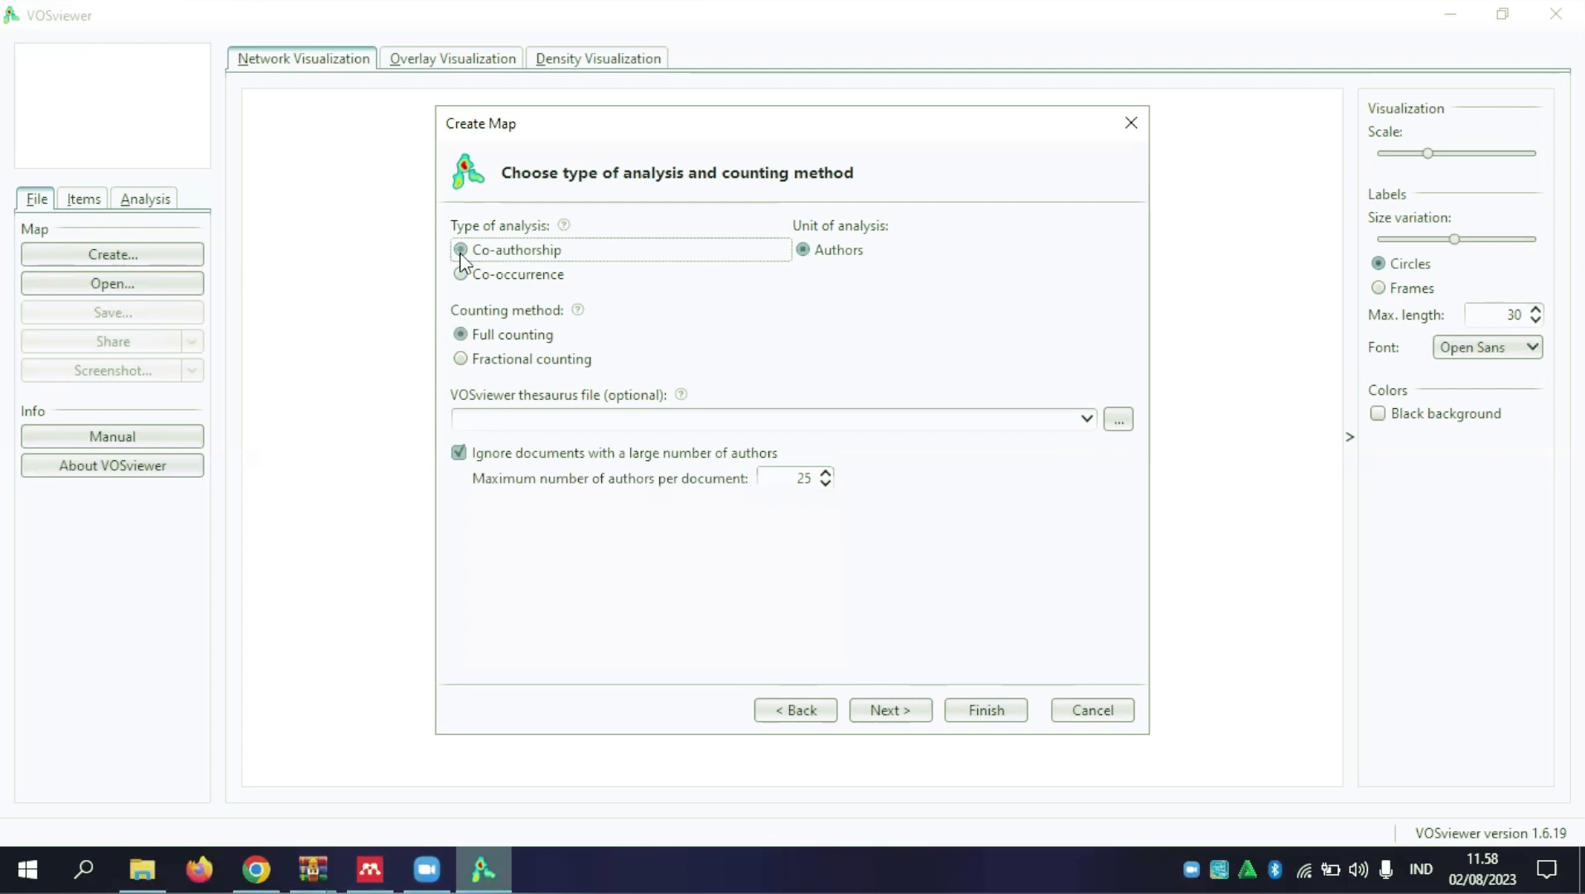
click(461, 275)
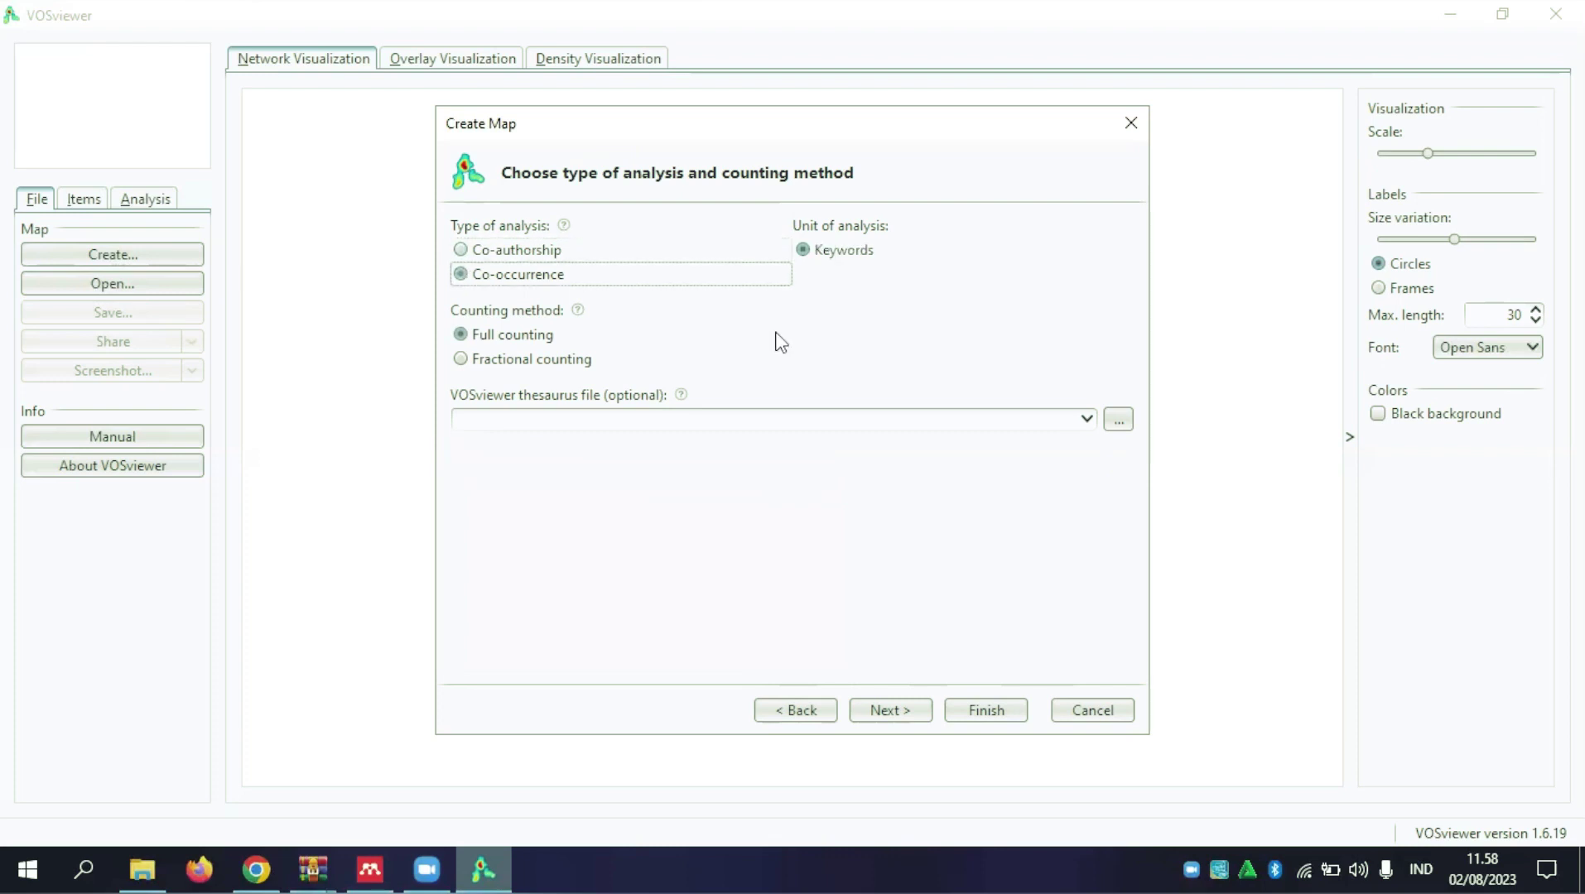
click(907, 709)
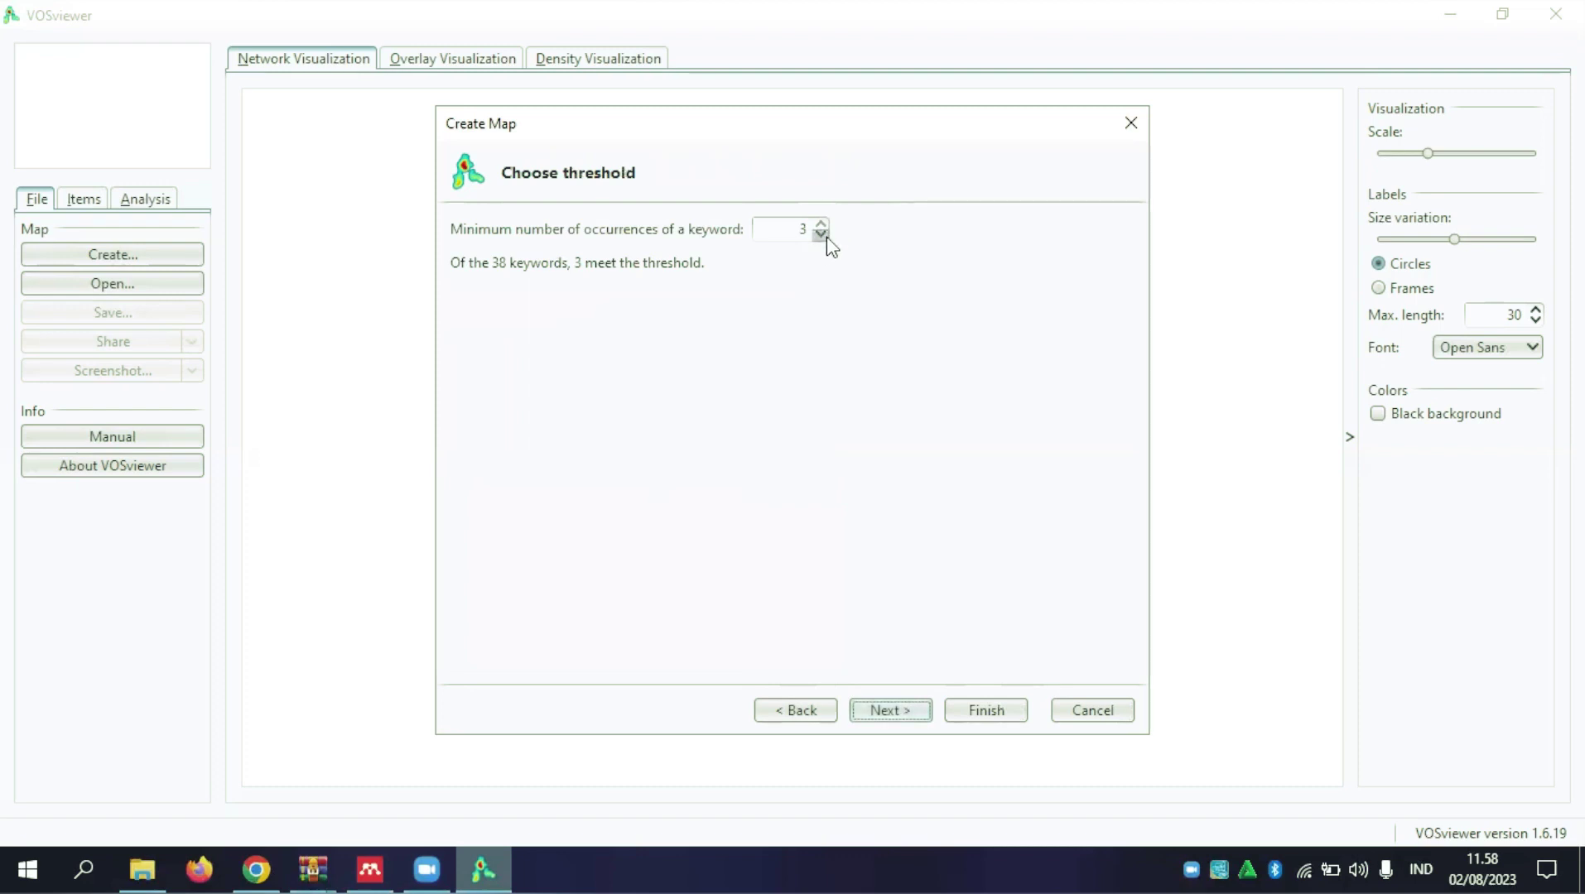
- Set the minimum number of occurrences of a keyword to 1 and accept the proposed number of keywords
click(825, 236)
click(825, 235)
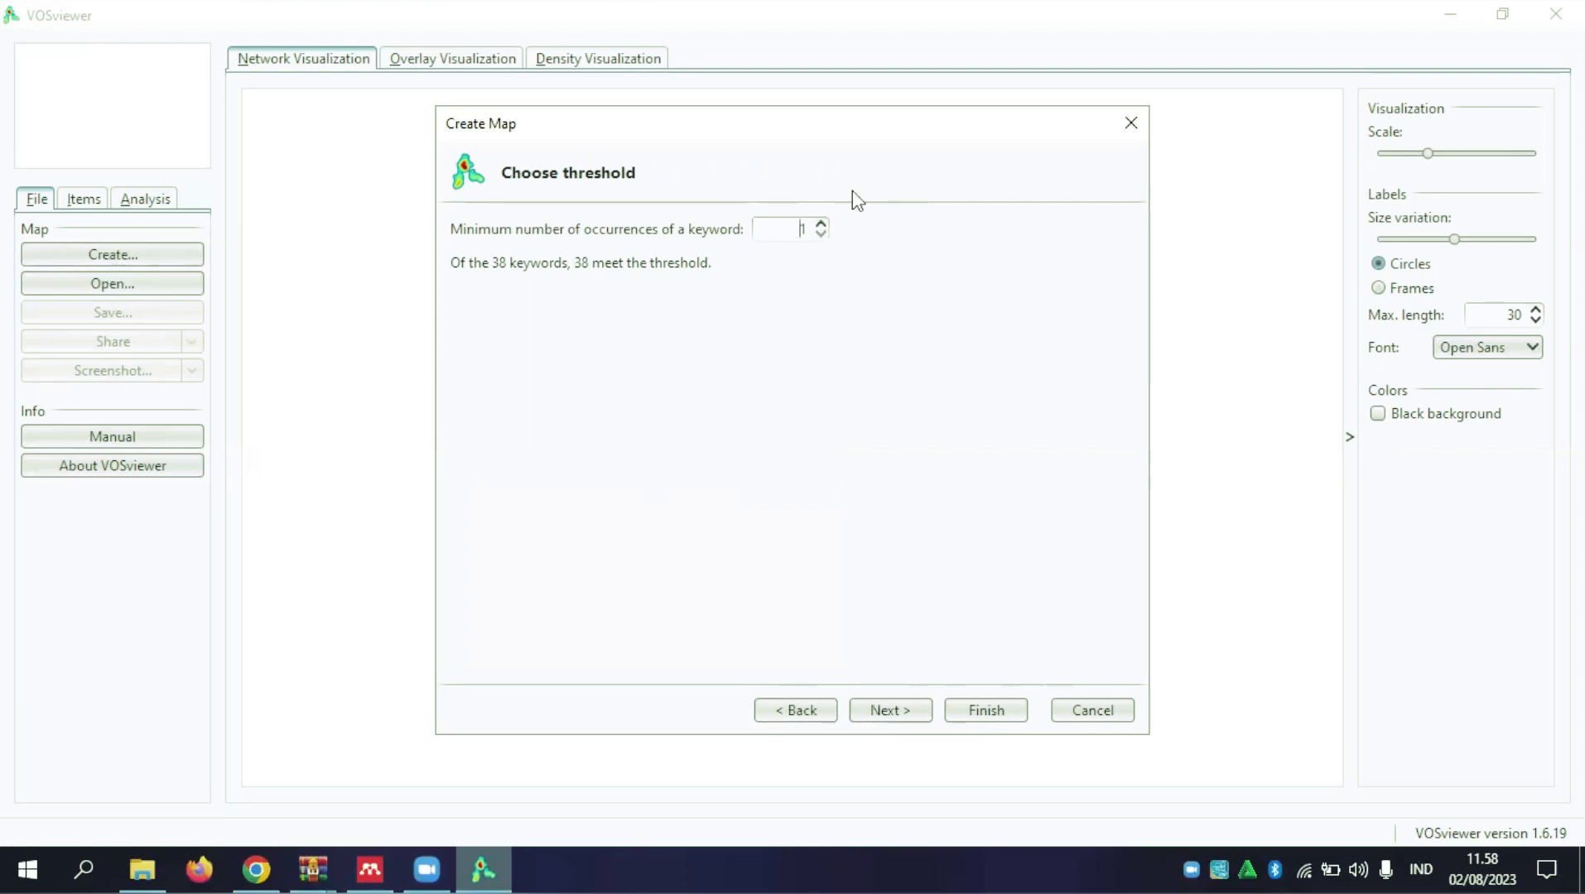
click(872, 714)
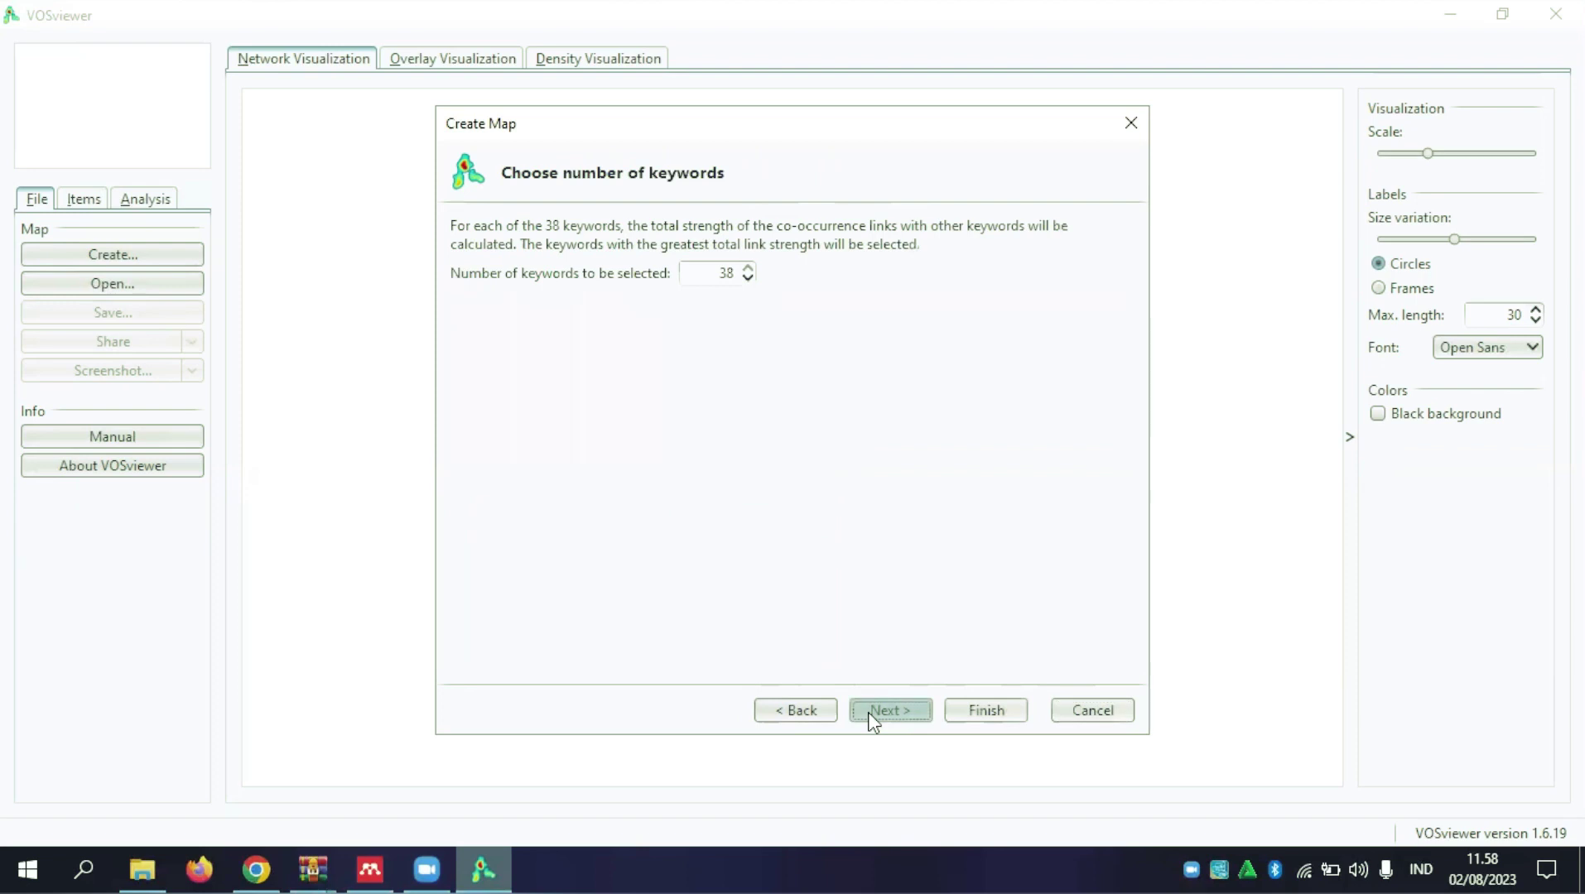
click(871, 713)
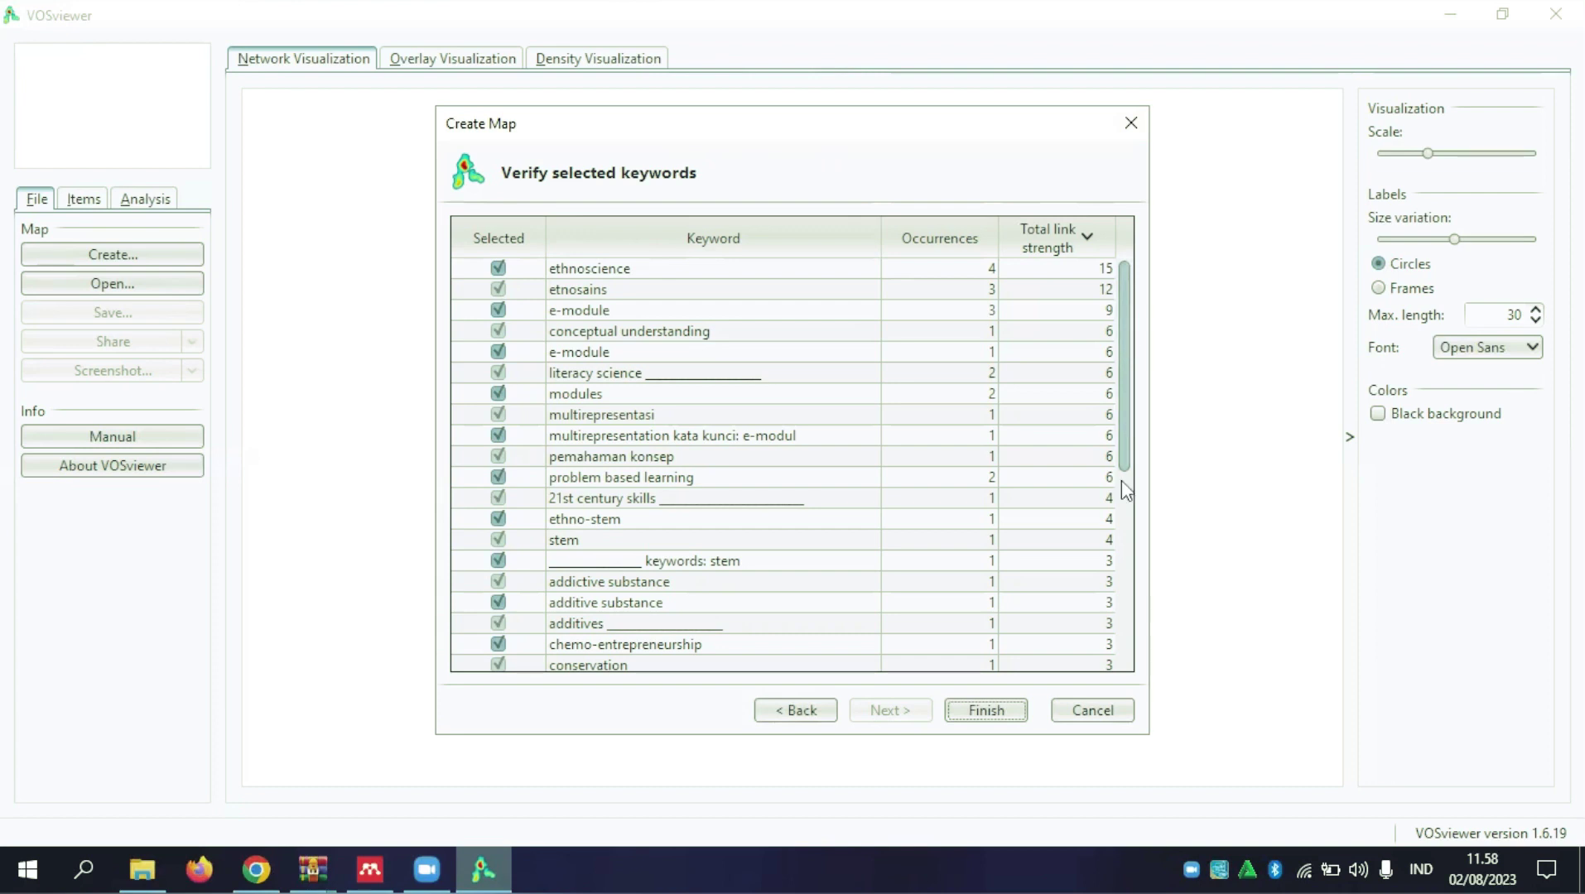
- Review the keyword list and exclude the second "e-module", "multirepresentation kata kunci: e-modul", "21st century skills" and "keywords: stem"
scroll(1120, 481, down, 5)
scroll(1121, 480, down, 2)
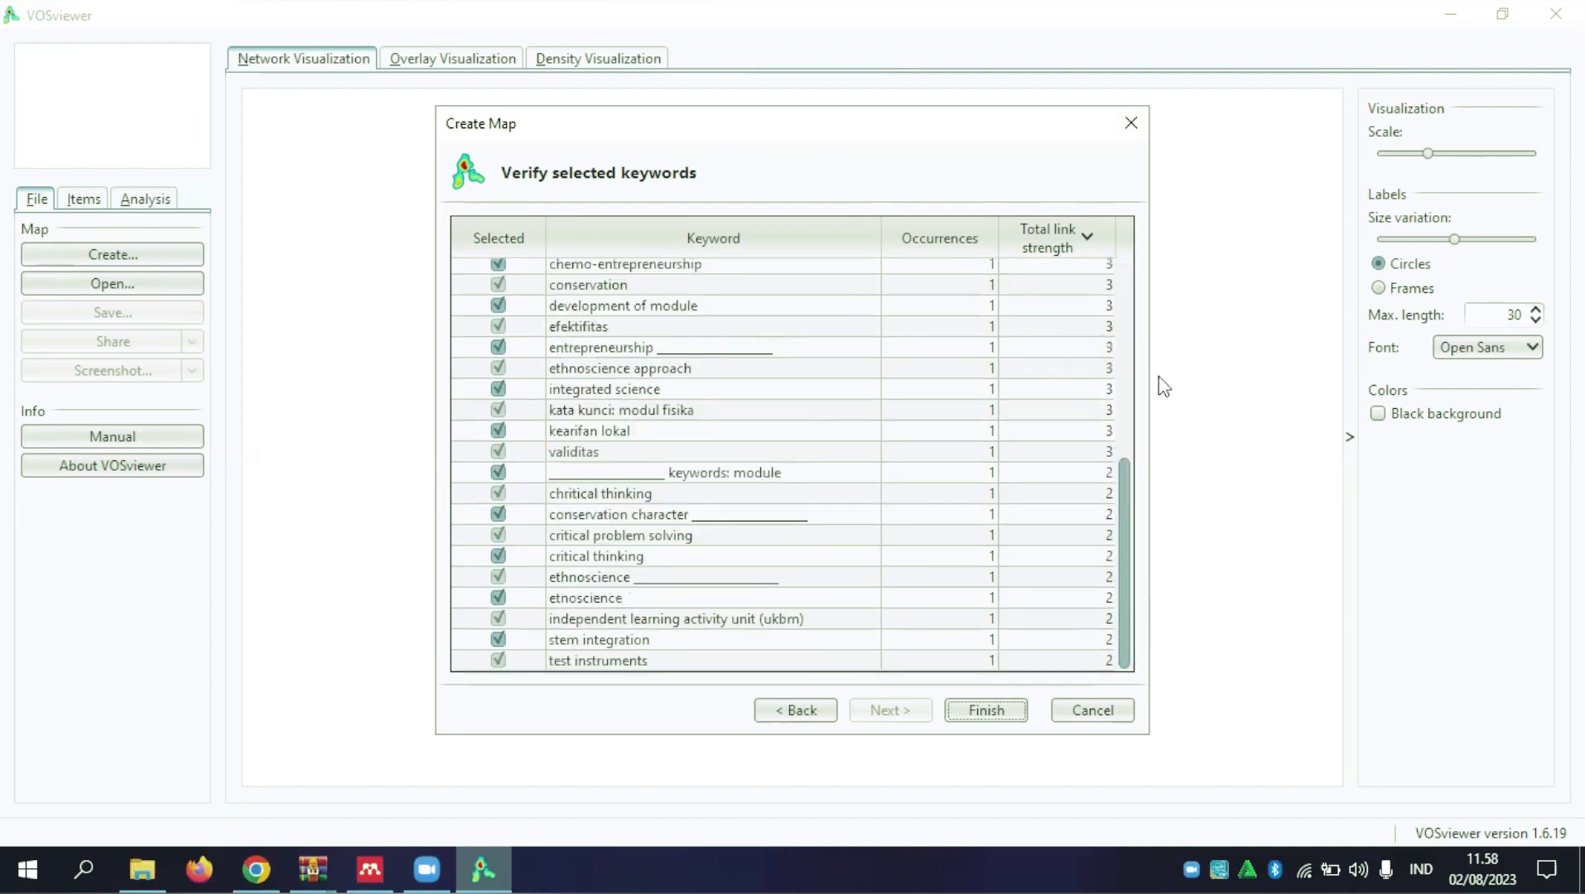
drag(1159, 378, 1121, 251)
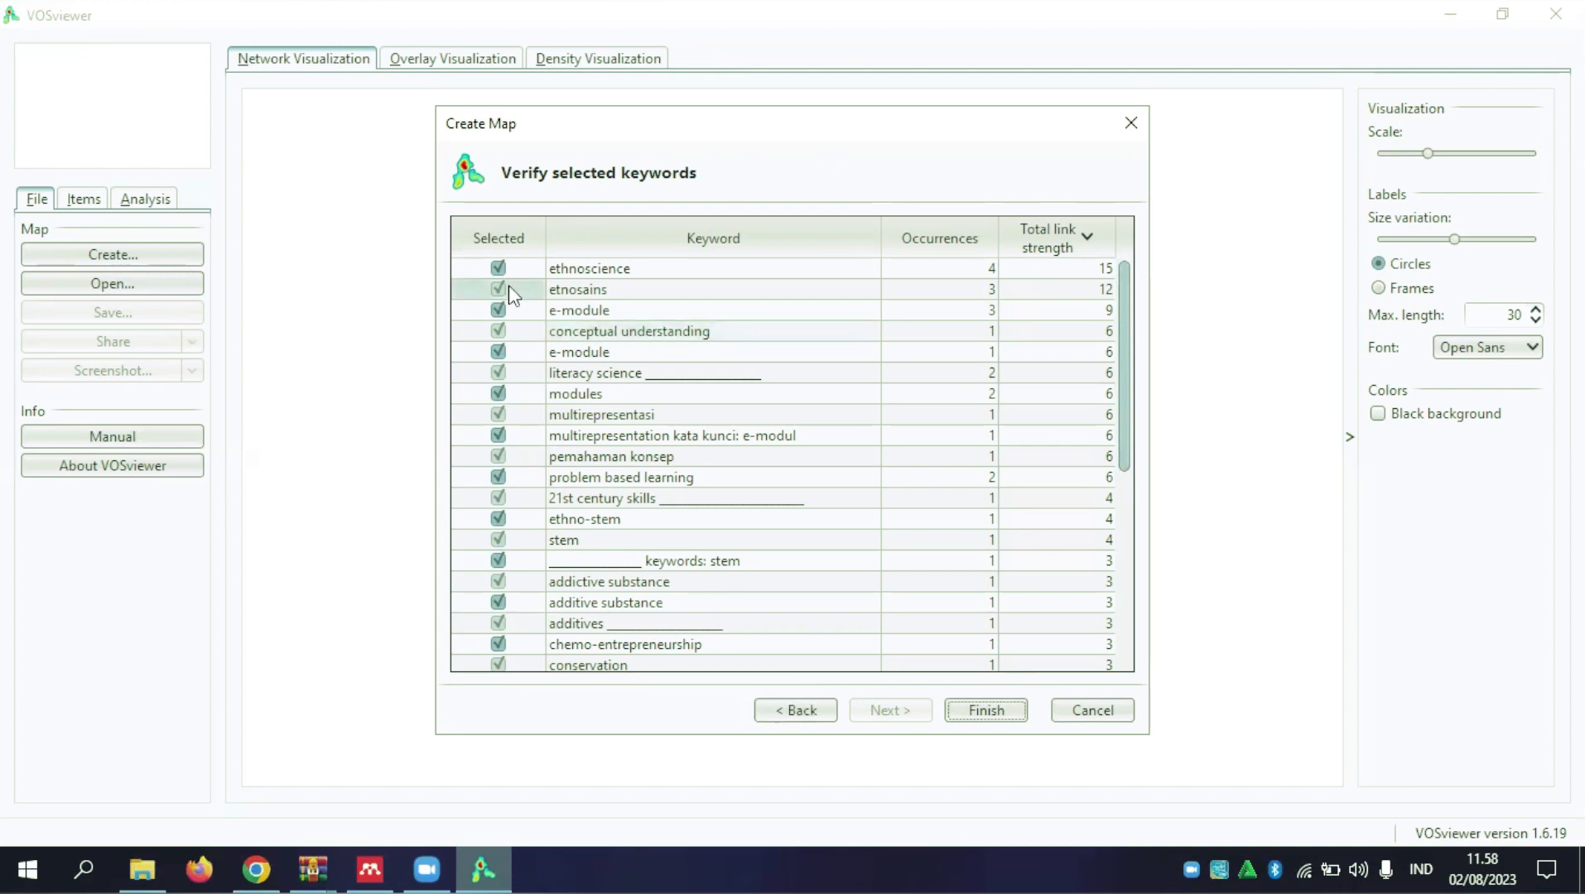
click(498, 352)
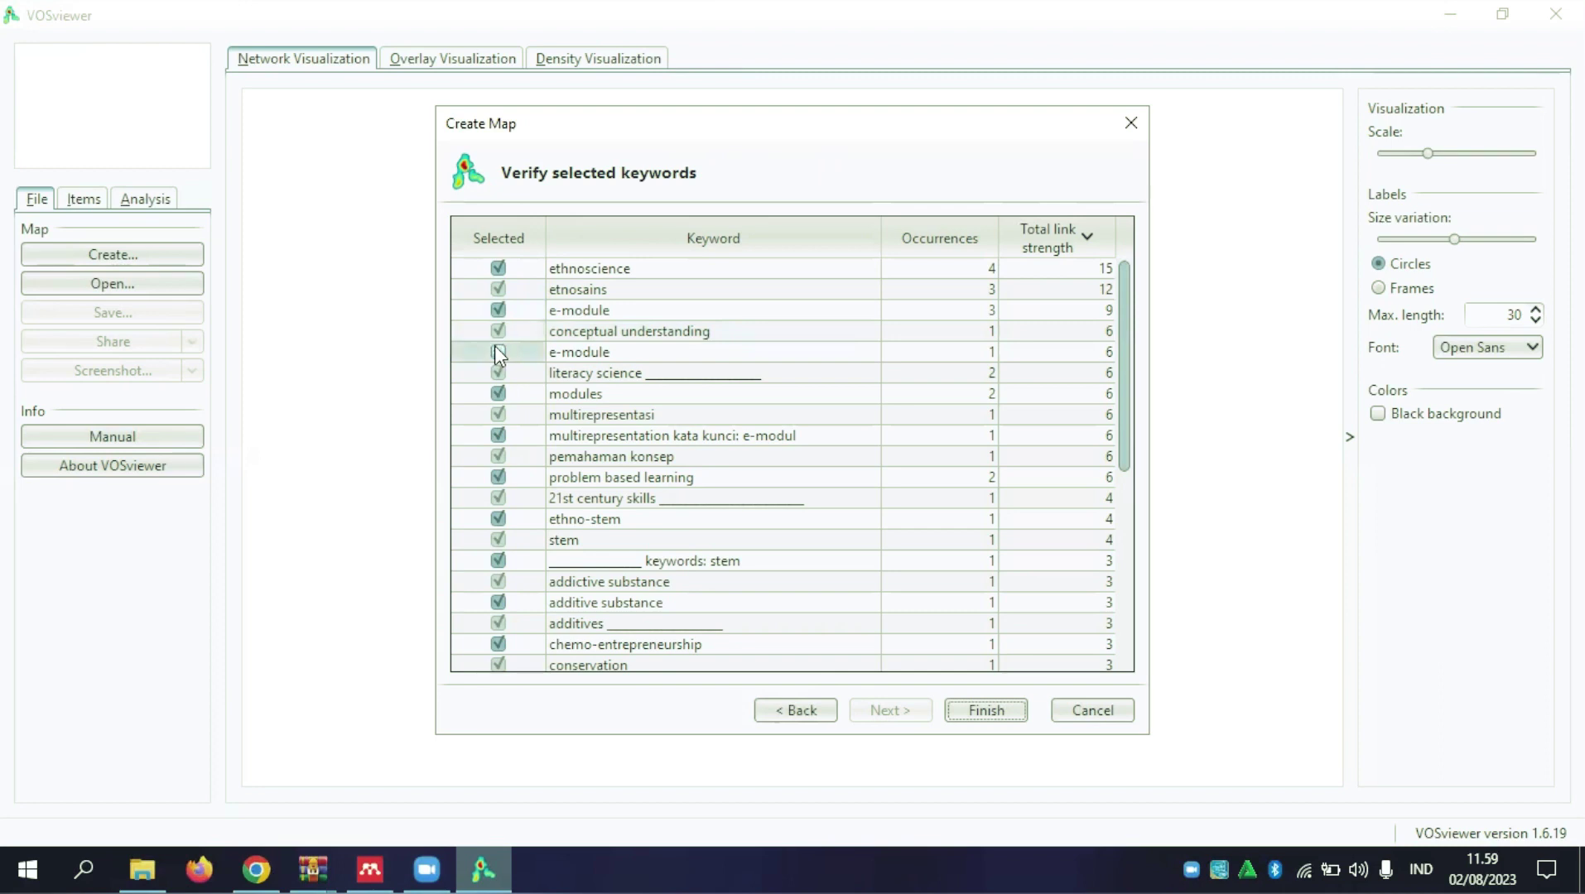
click(498, 435)
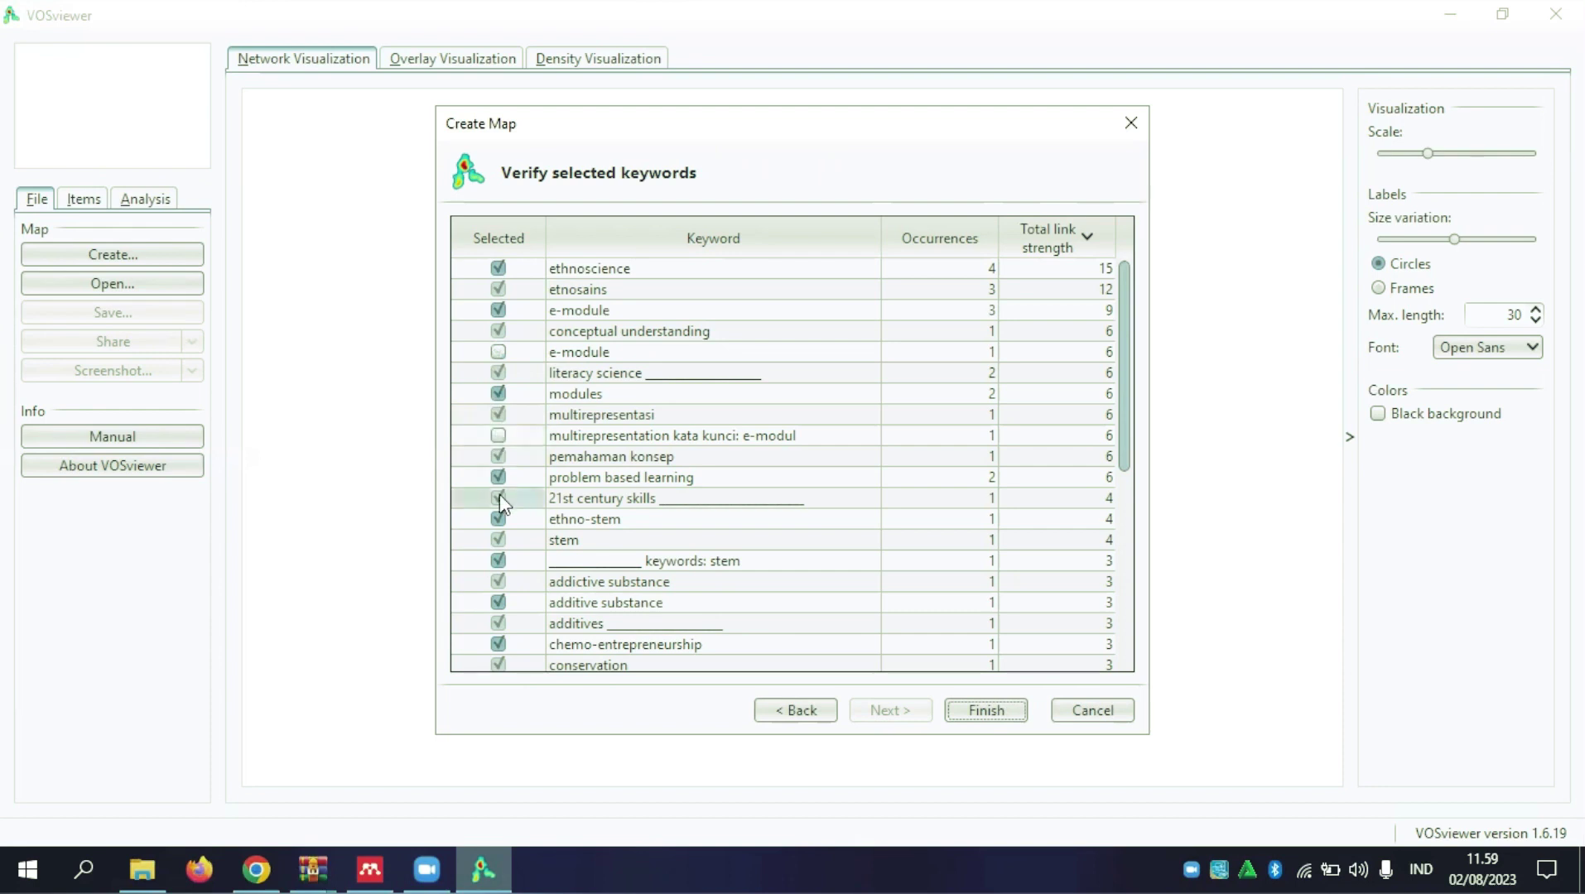
click(500, 497)
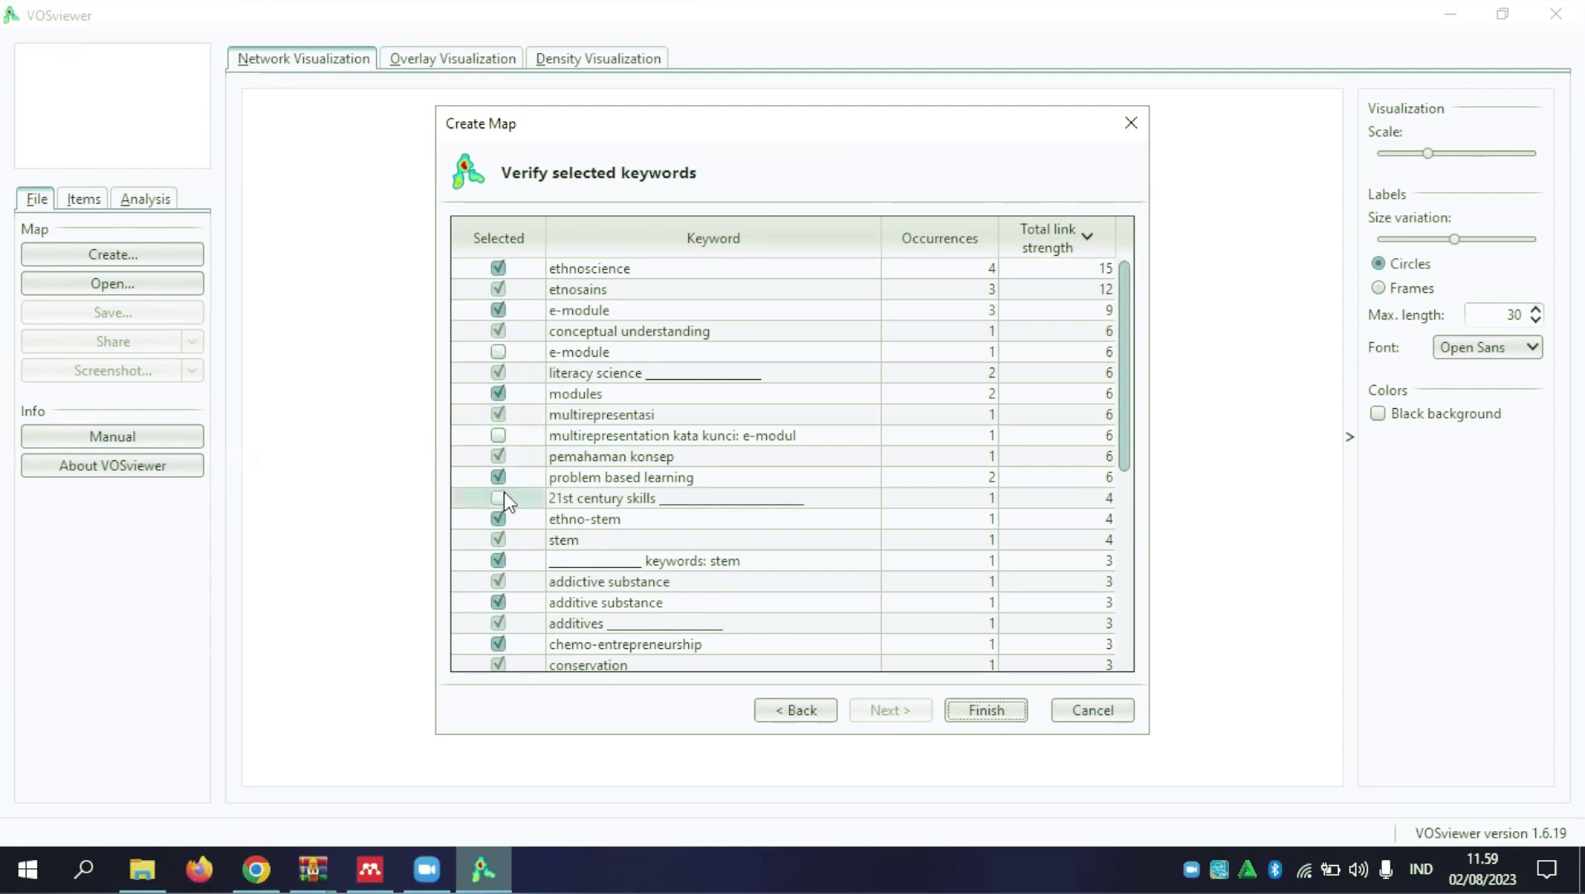
click(501, 563)
- Exclude the keywords "kata kunci: modul fisika", the underscored "ethnoscience" and "conservation character", keeping "keywords: module" selected
drag(1129, 451, 1118, 635)
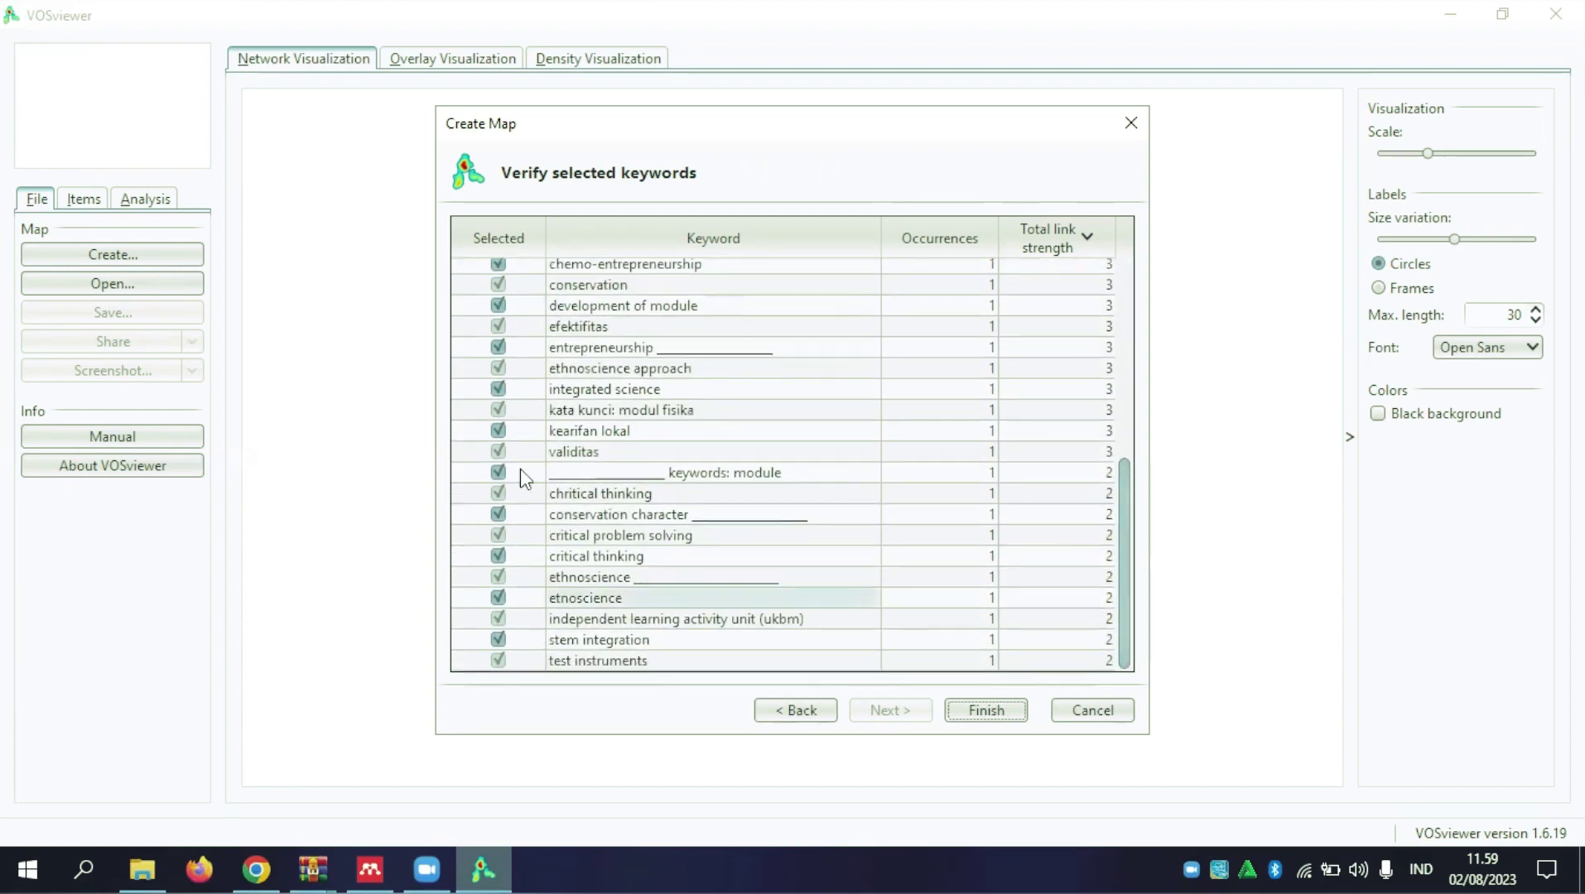
click(498, 411)
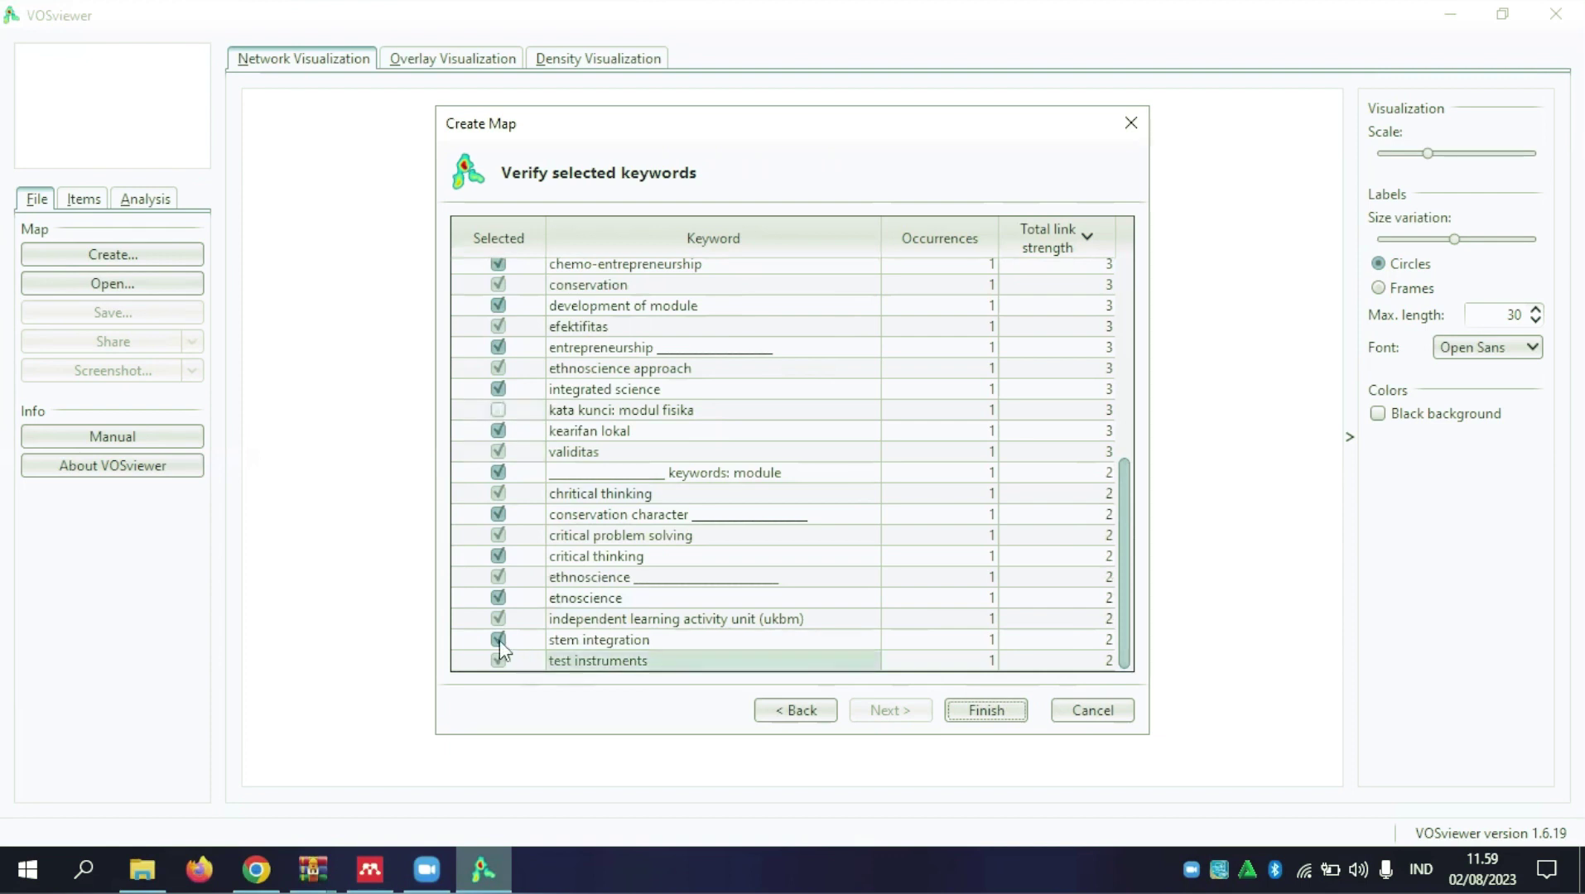
click(497, 577)
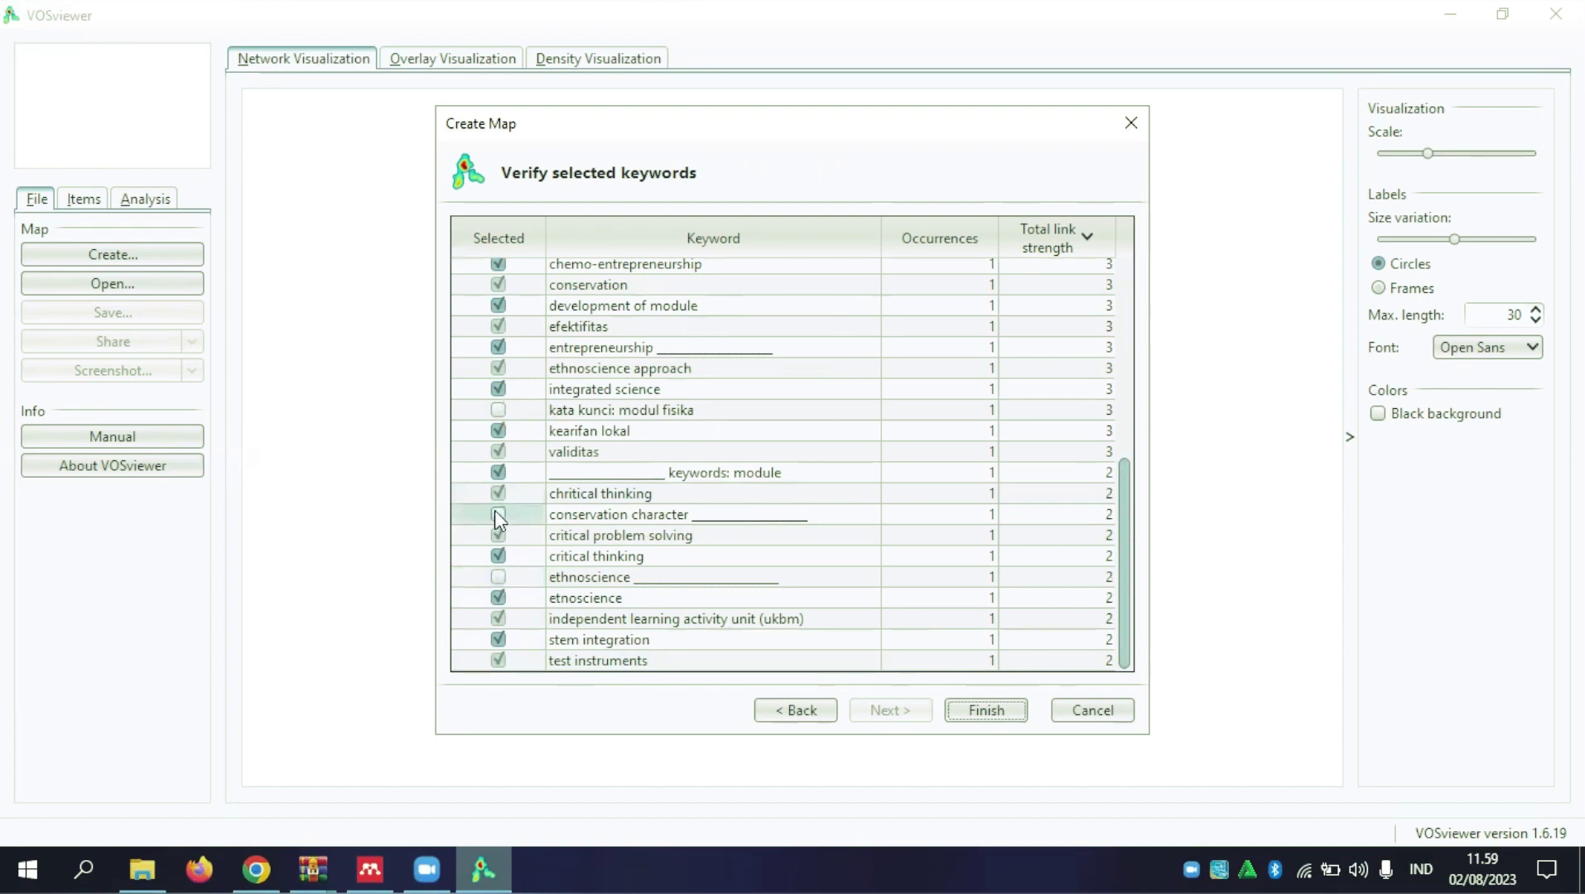
click(495, 471)
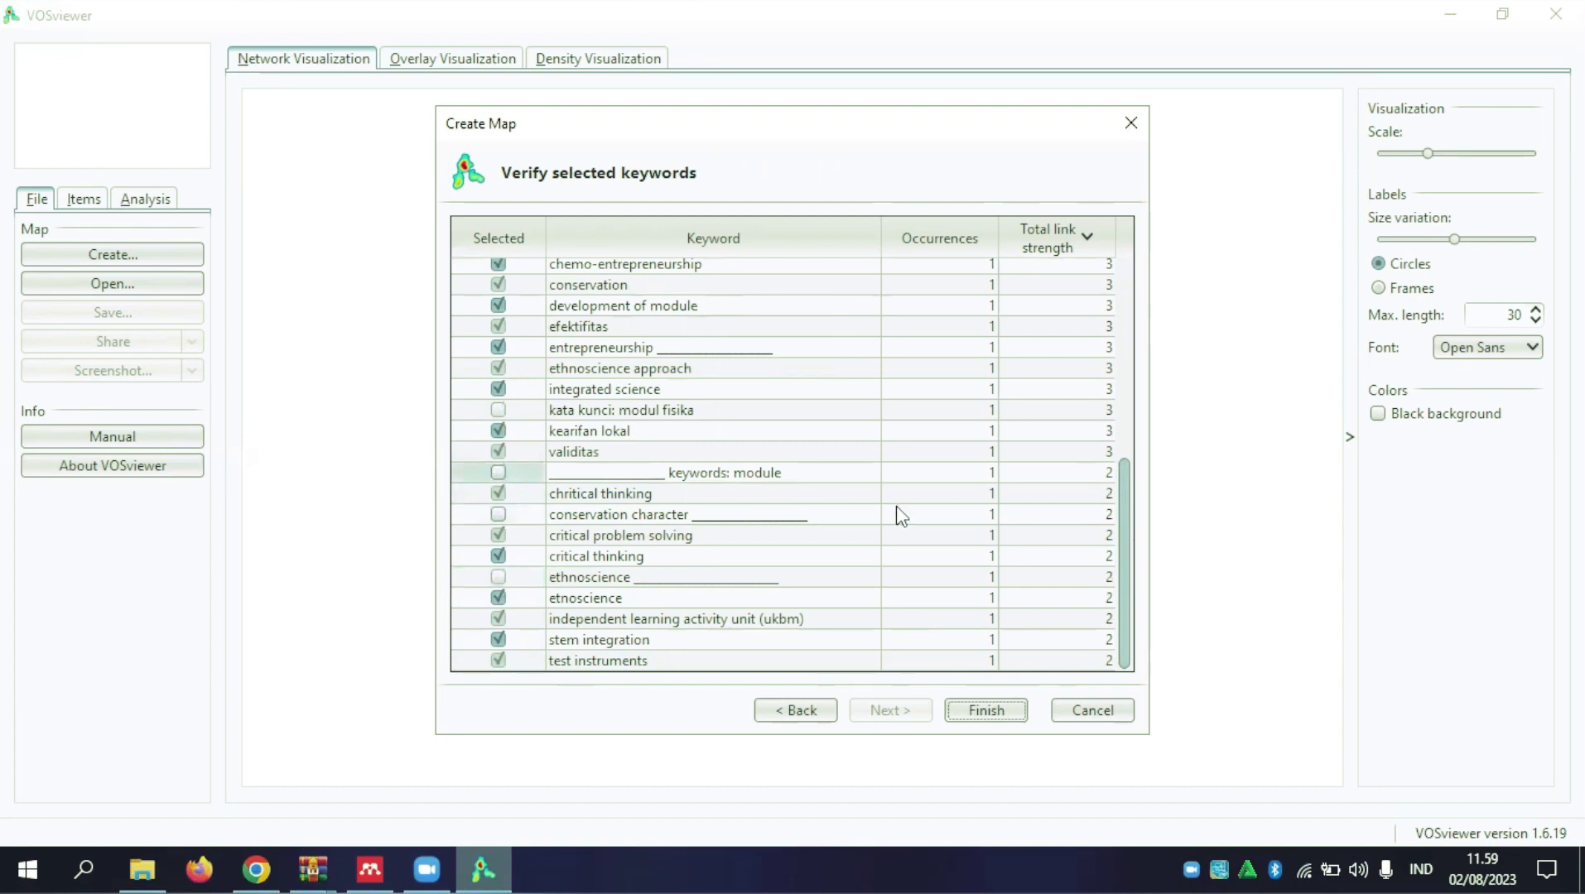
scroll(1105, 409, up, 6)
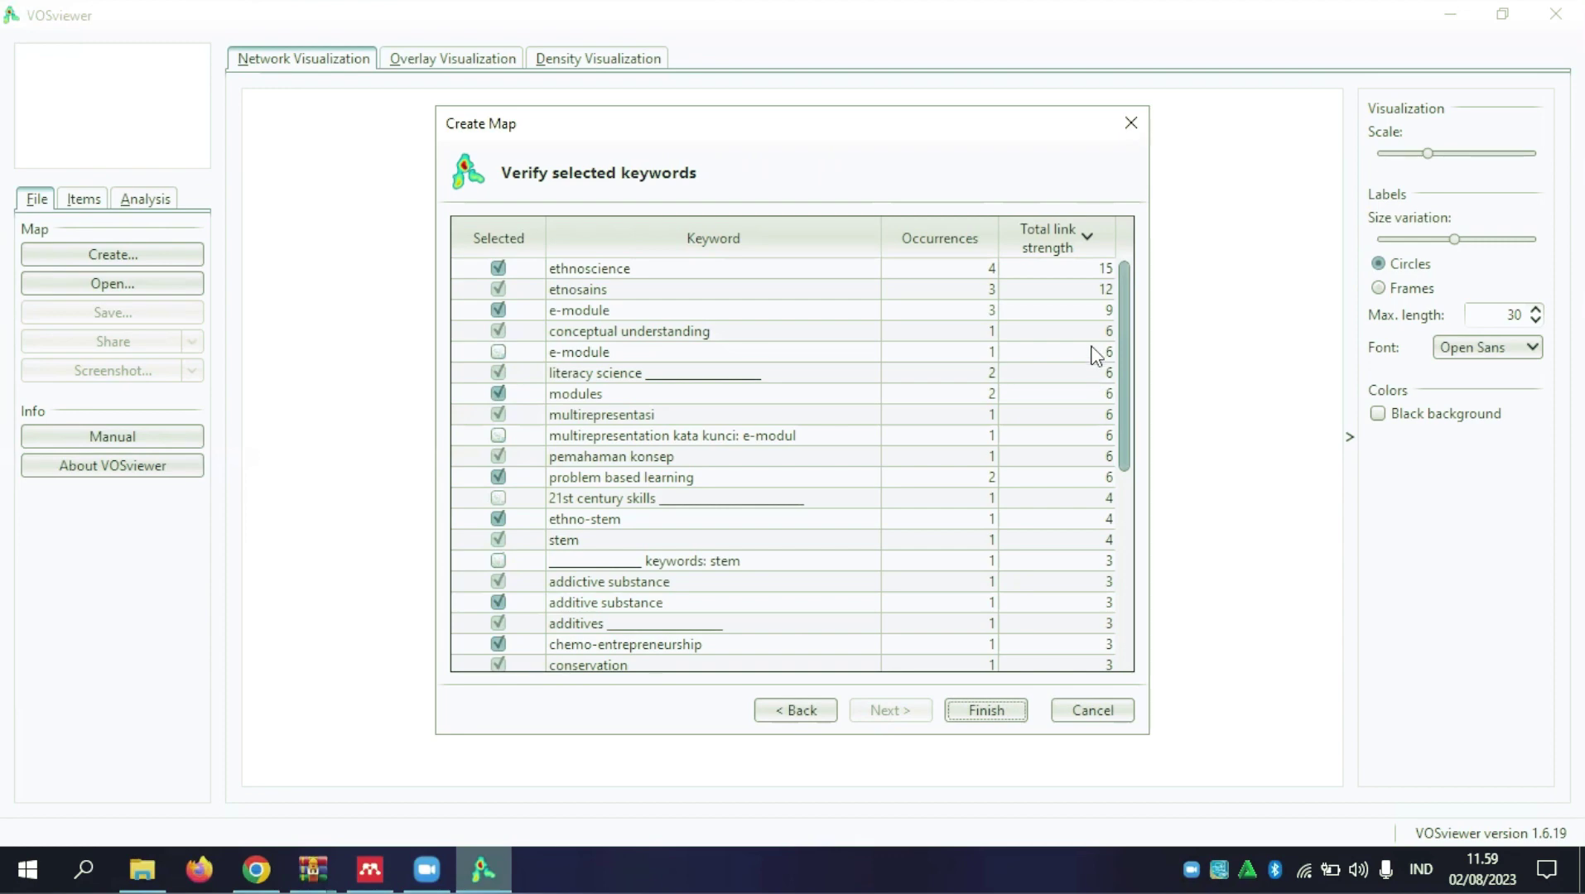
scroll(1109, 381, down, 3)
scroll(1142, 561, down, 4)
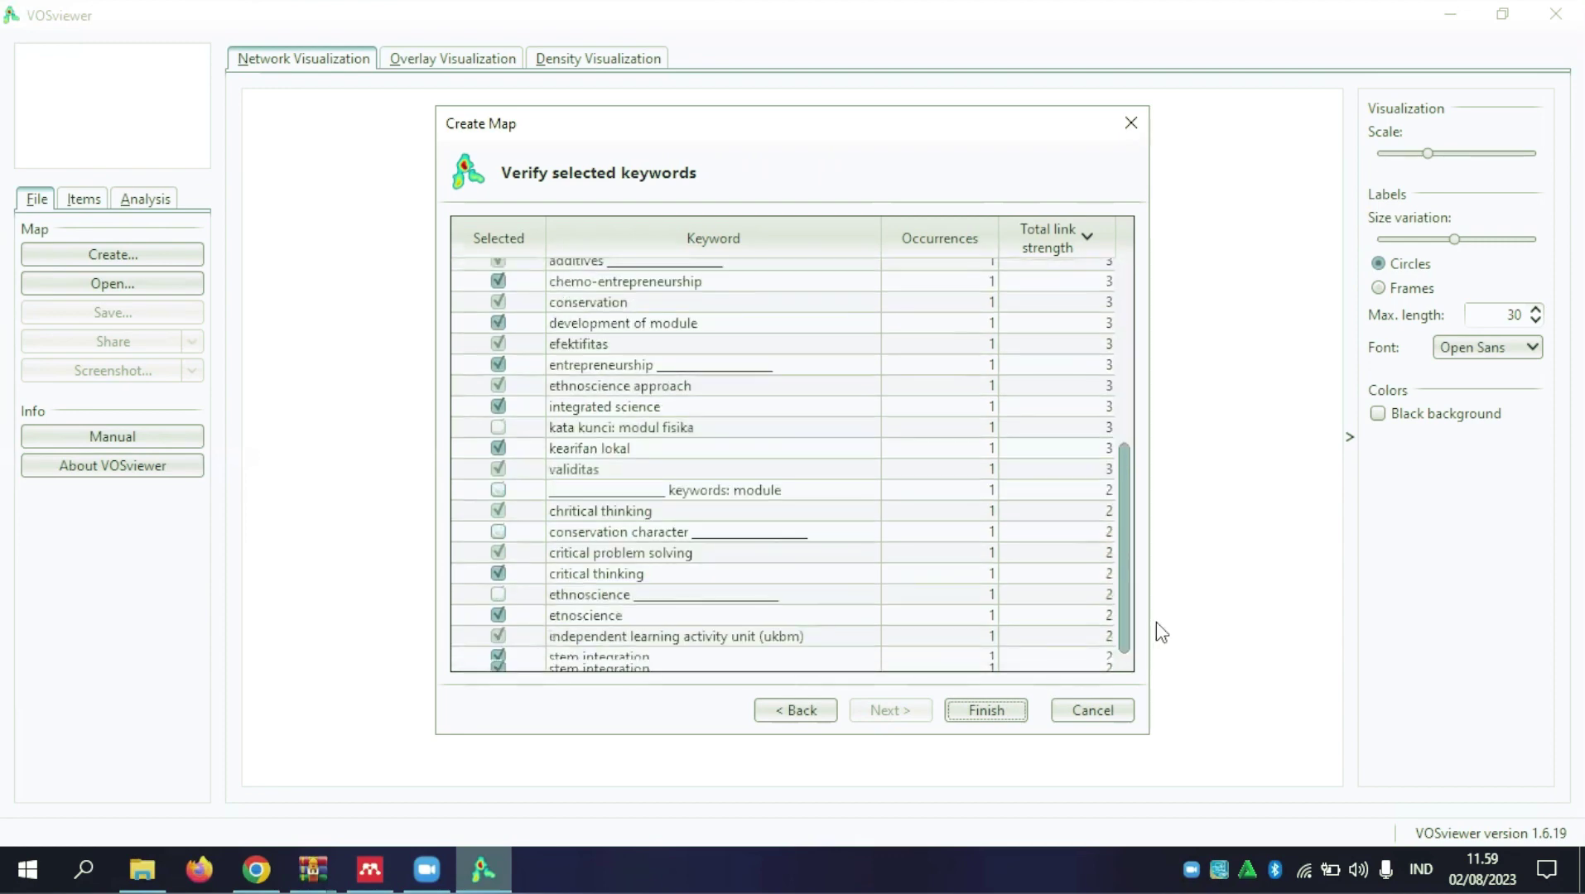
click(497, 471)
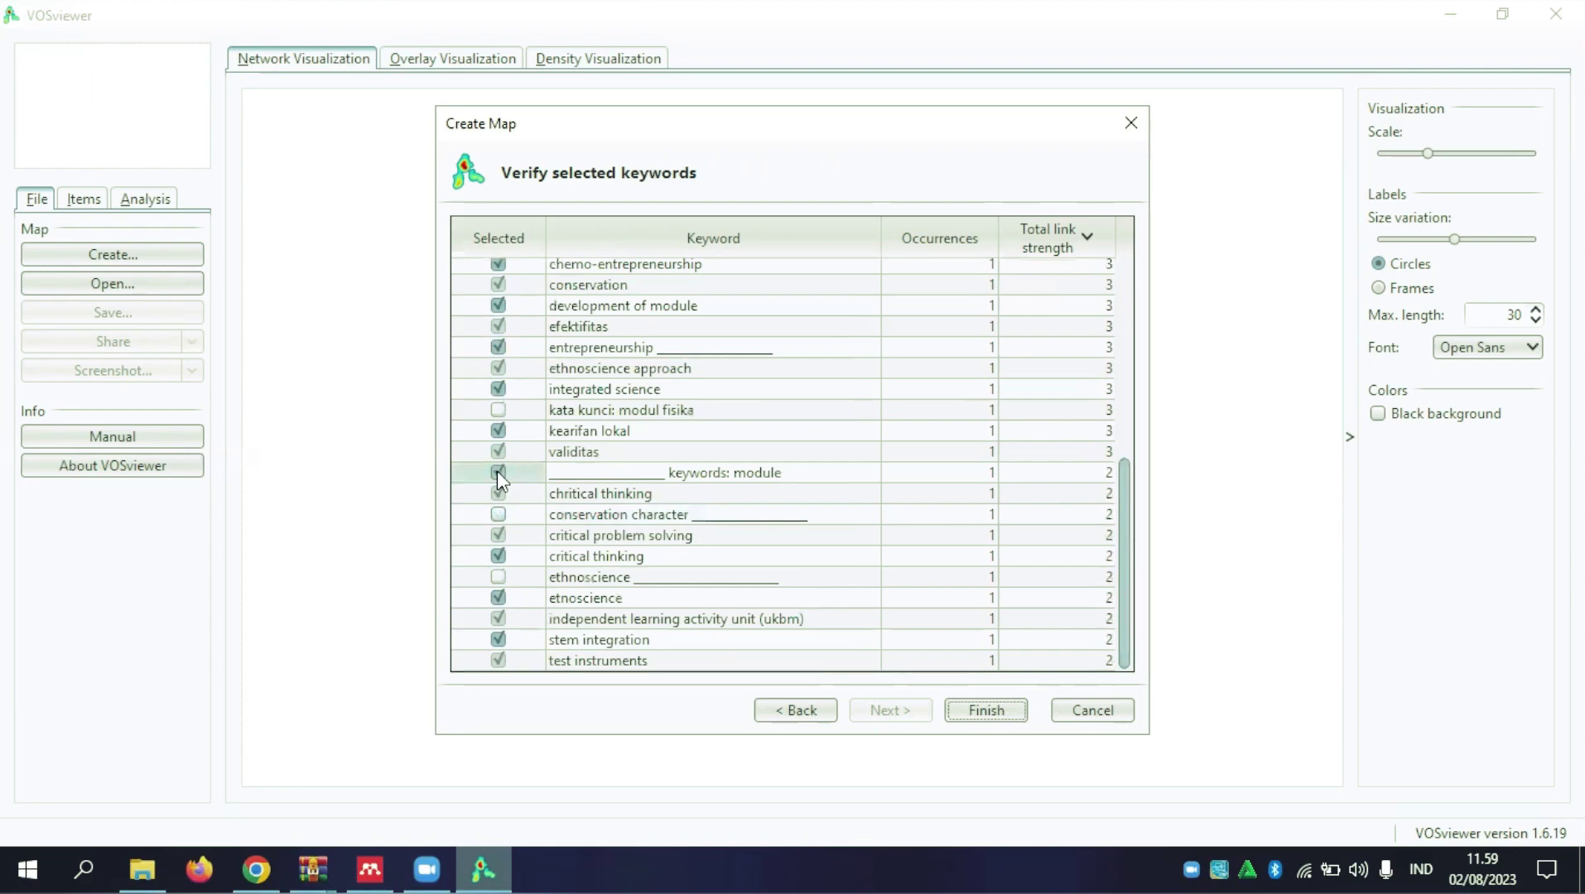
- Create the map from the verified keywords, showing only the largest set of connected items
click(993, 719)
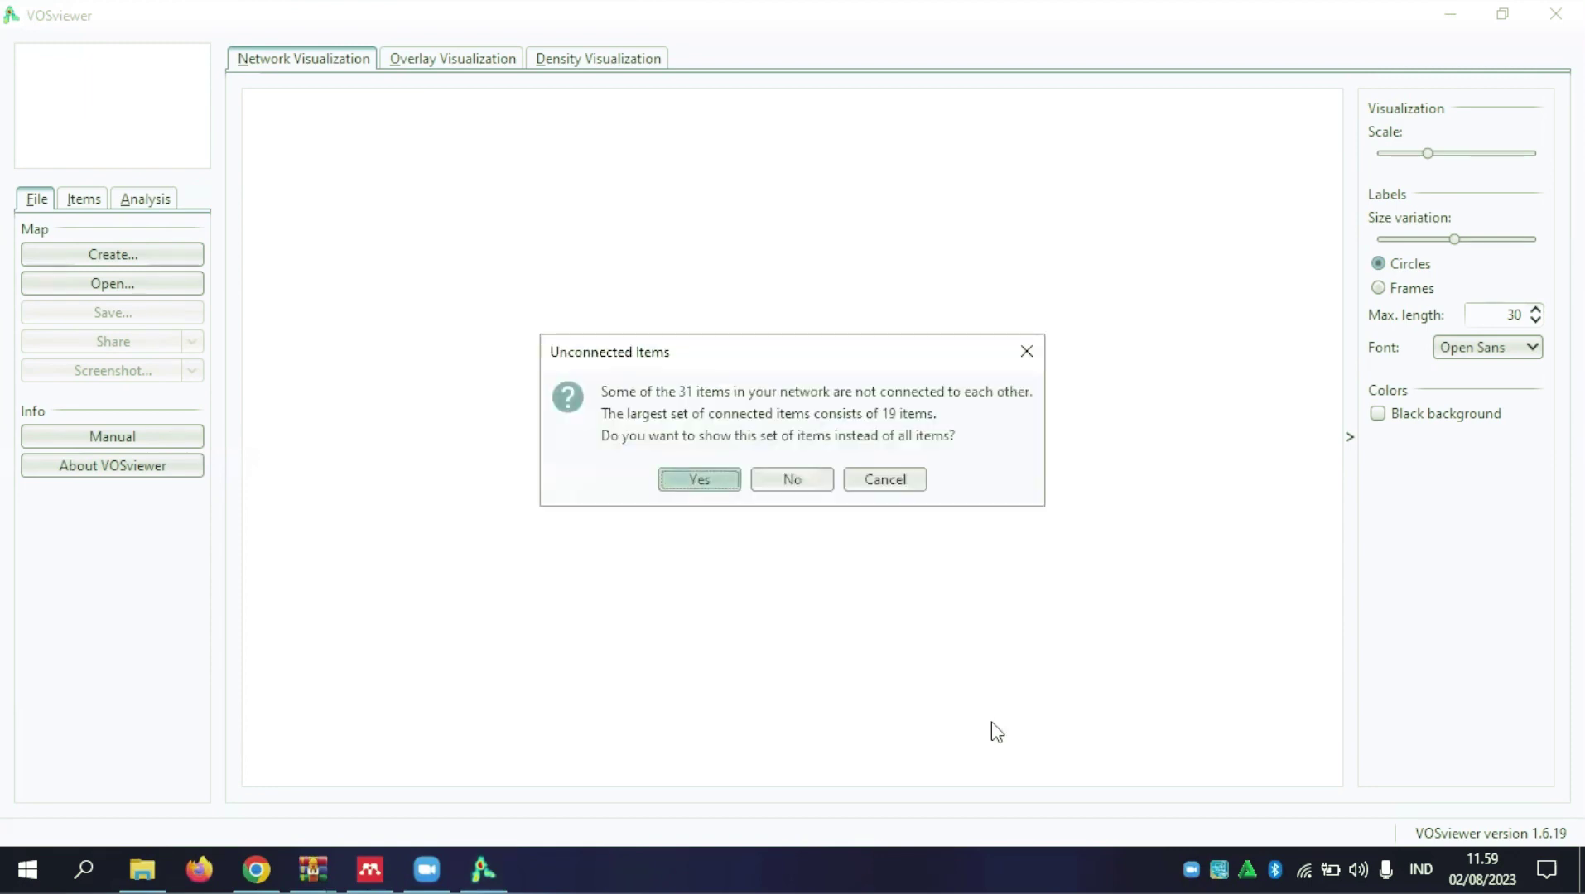
click(700, 480)
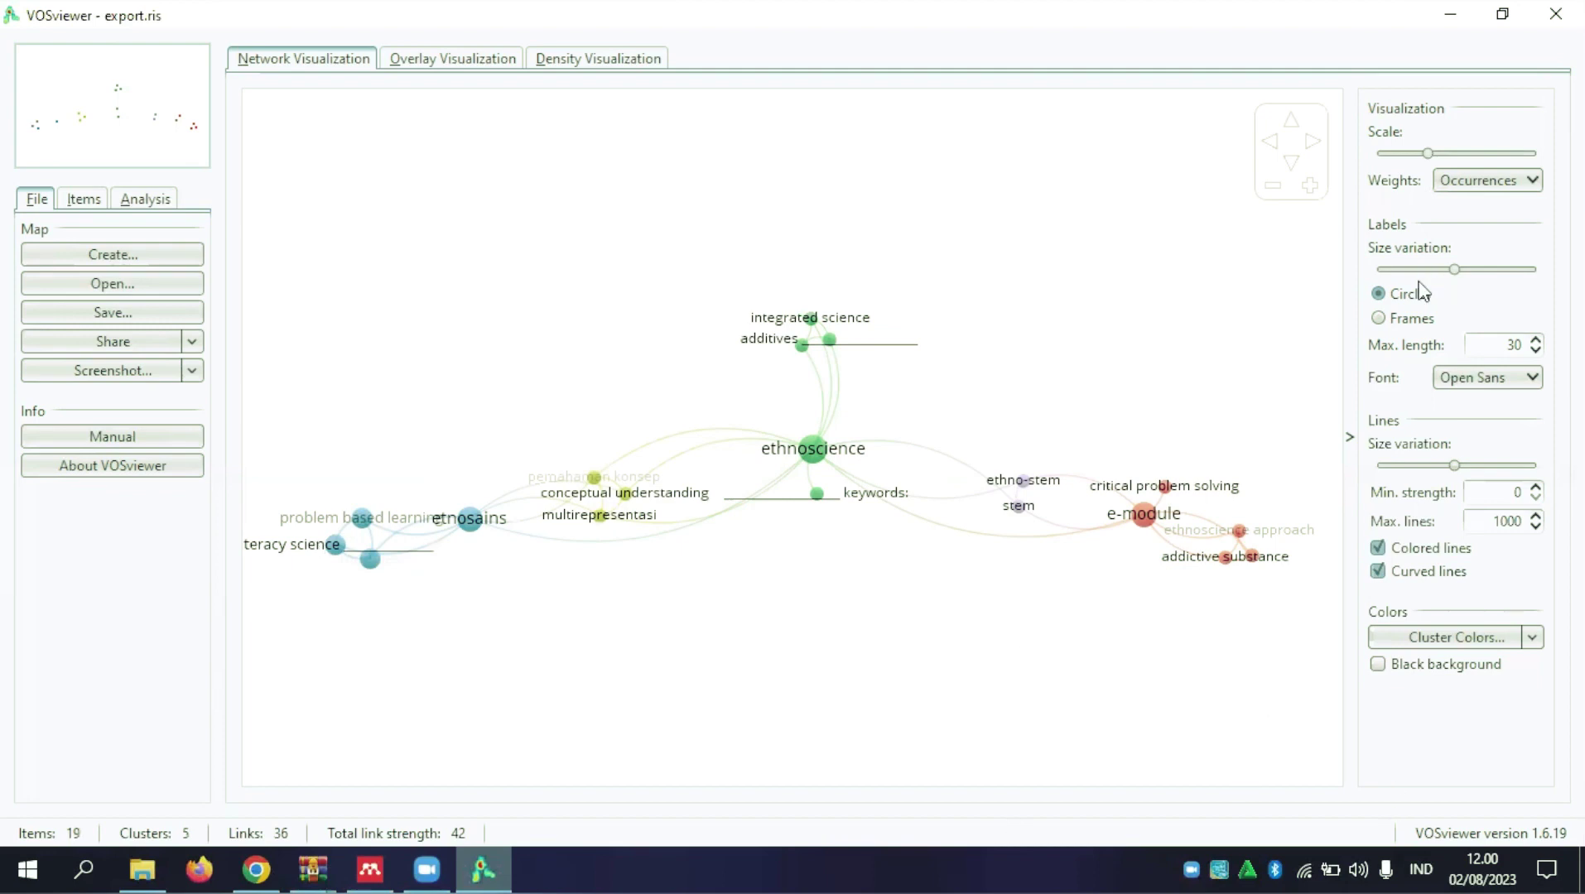
- Try a larger visualization scale for the network map, and settle on a scale slightly smaller than the default
mouse_move(1435, 279)
mouse_move(1381, 159)
mouse_move(265, 559)
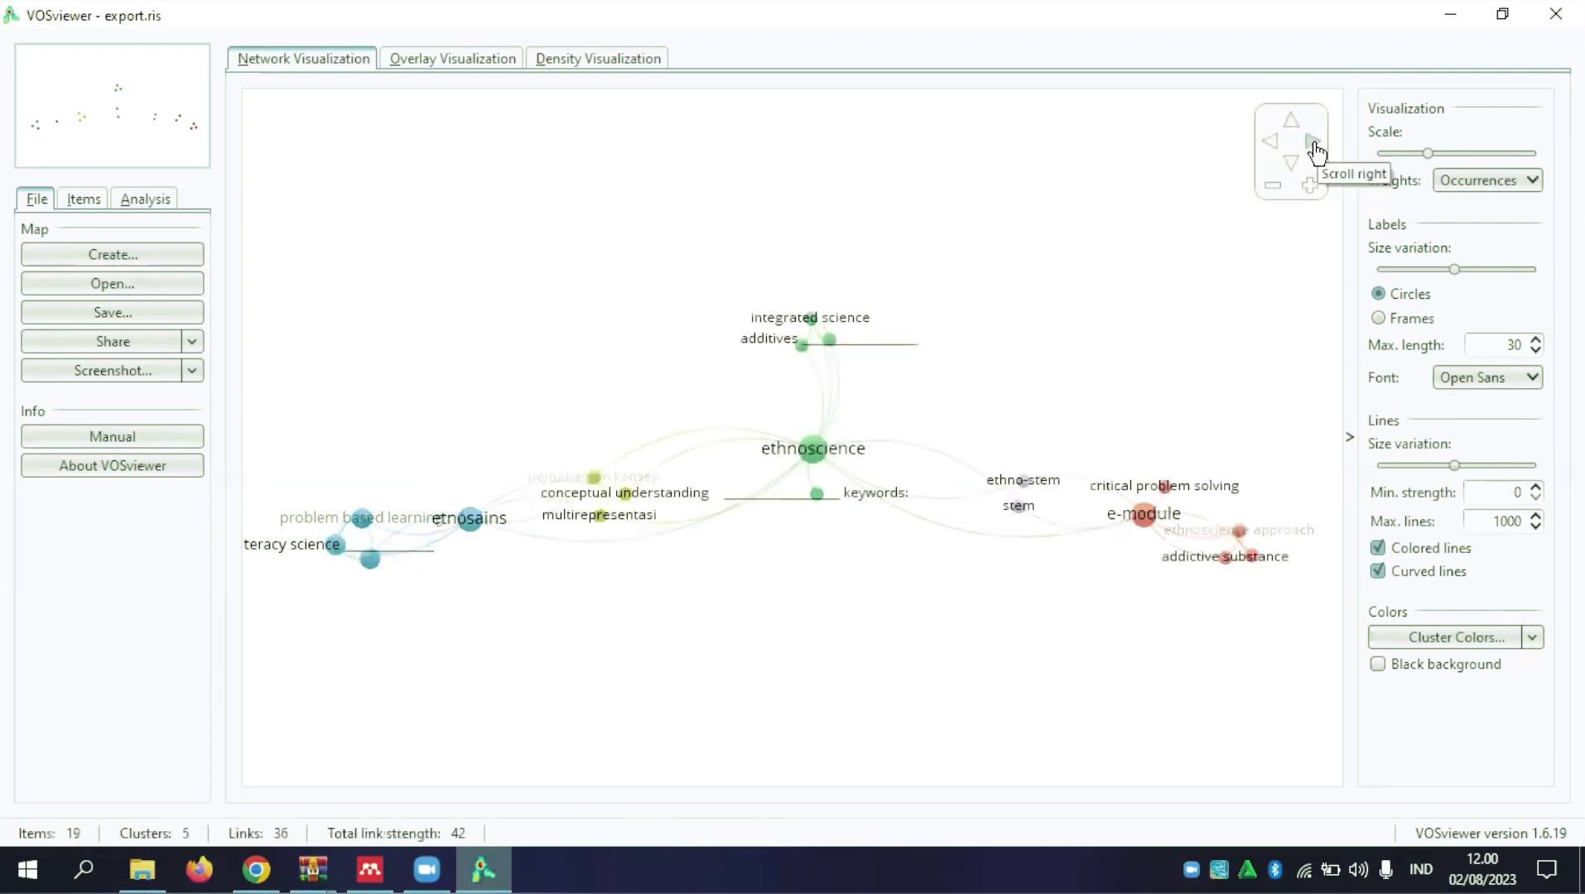
click(1431, 151)
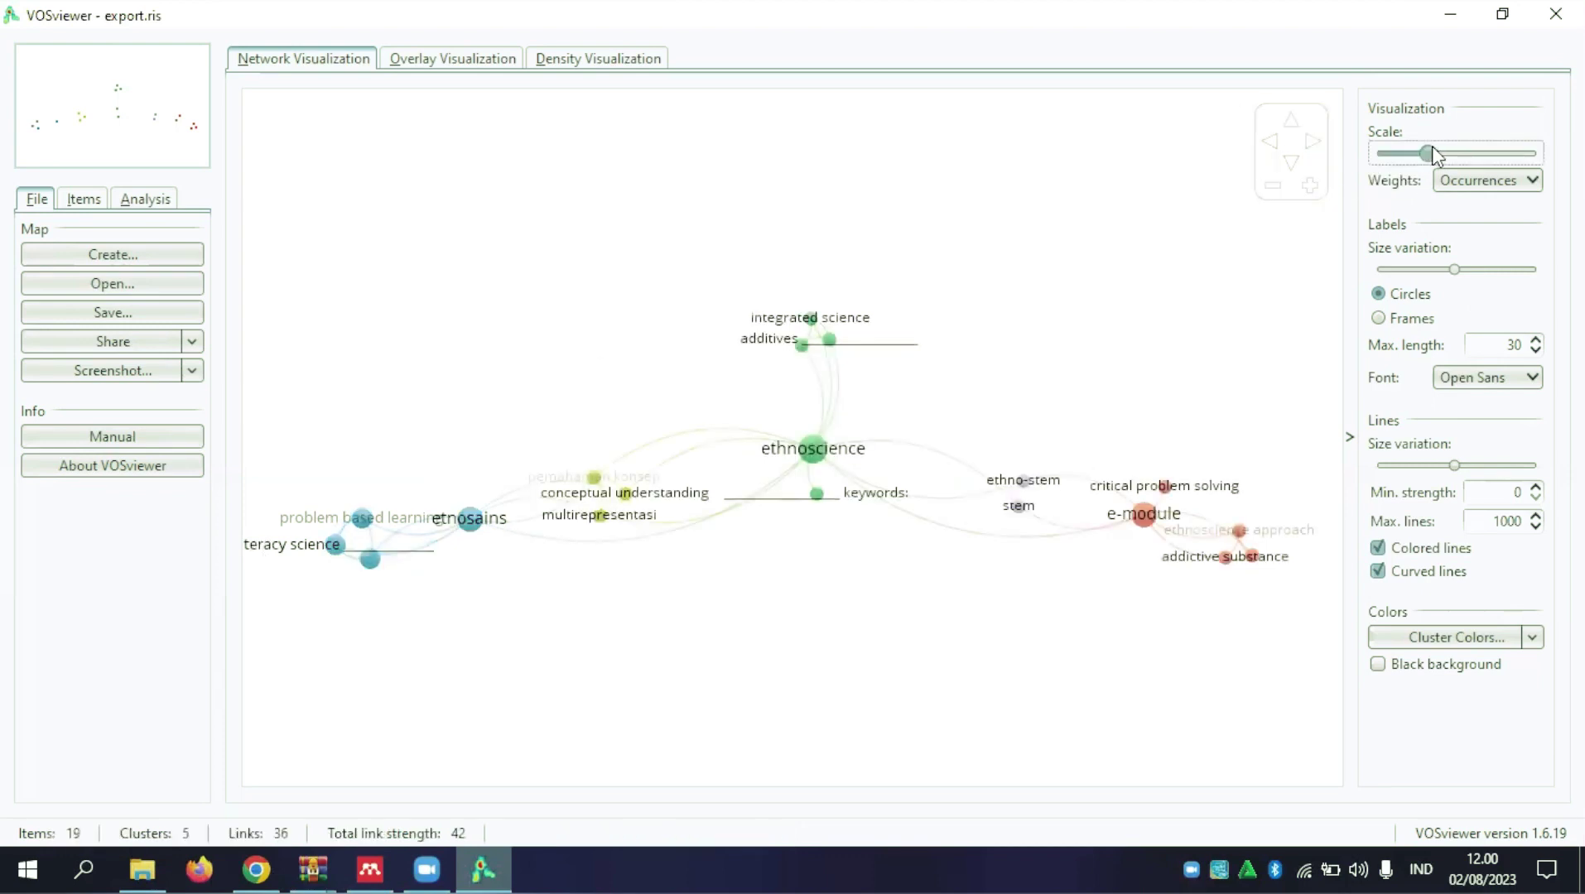
drag(1431, 151, 1443, 153)
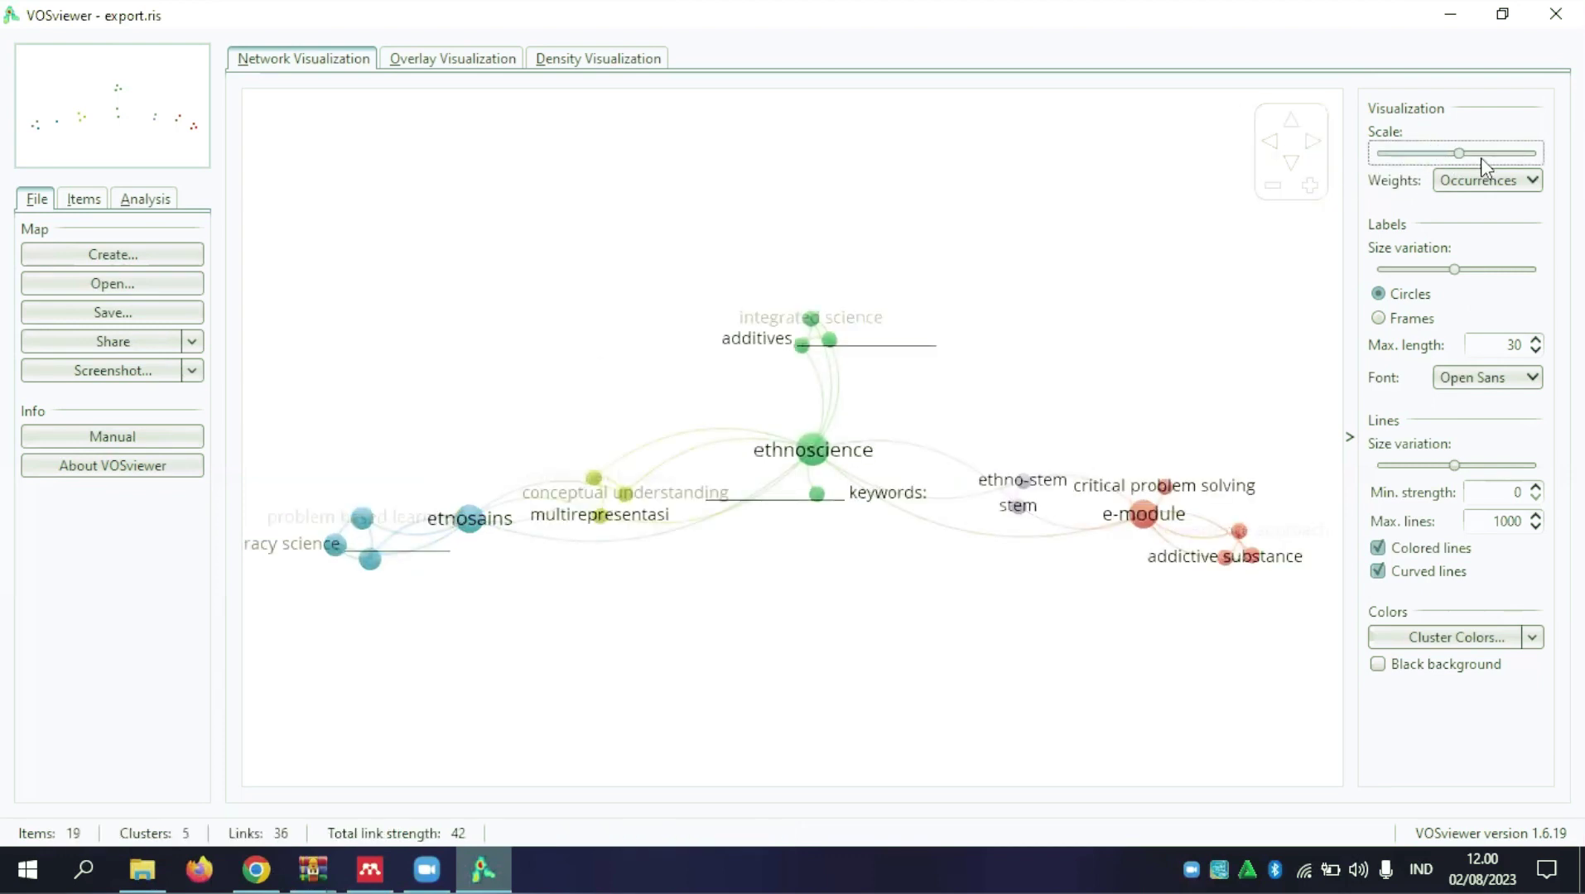
click(1388, 158)
click(1405, 155)
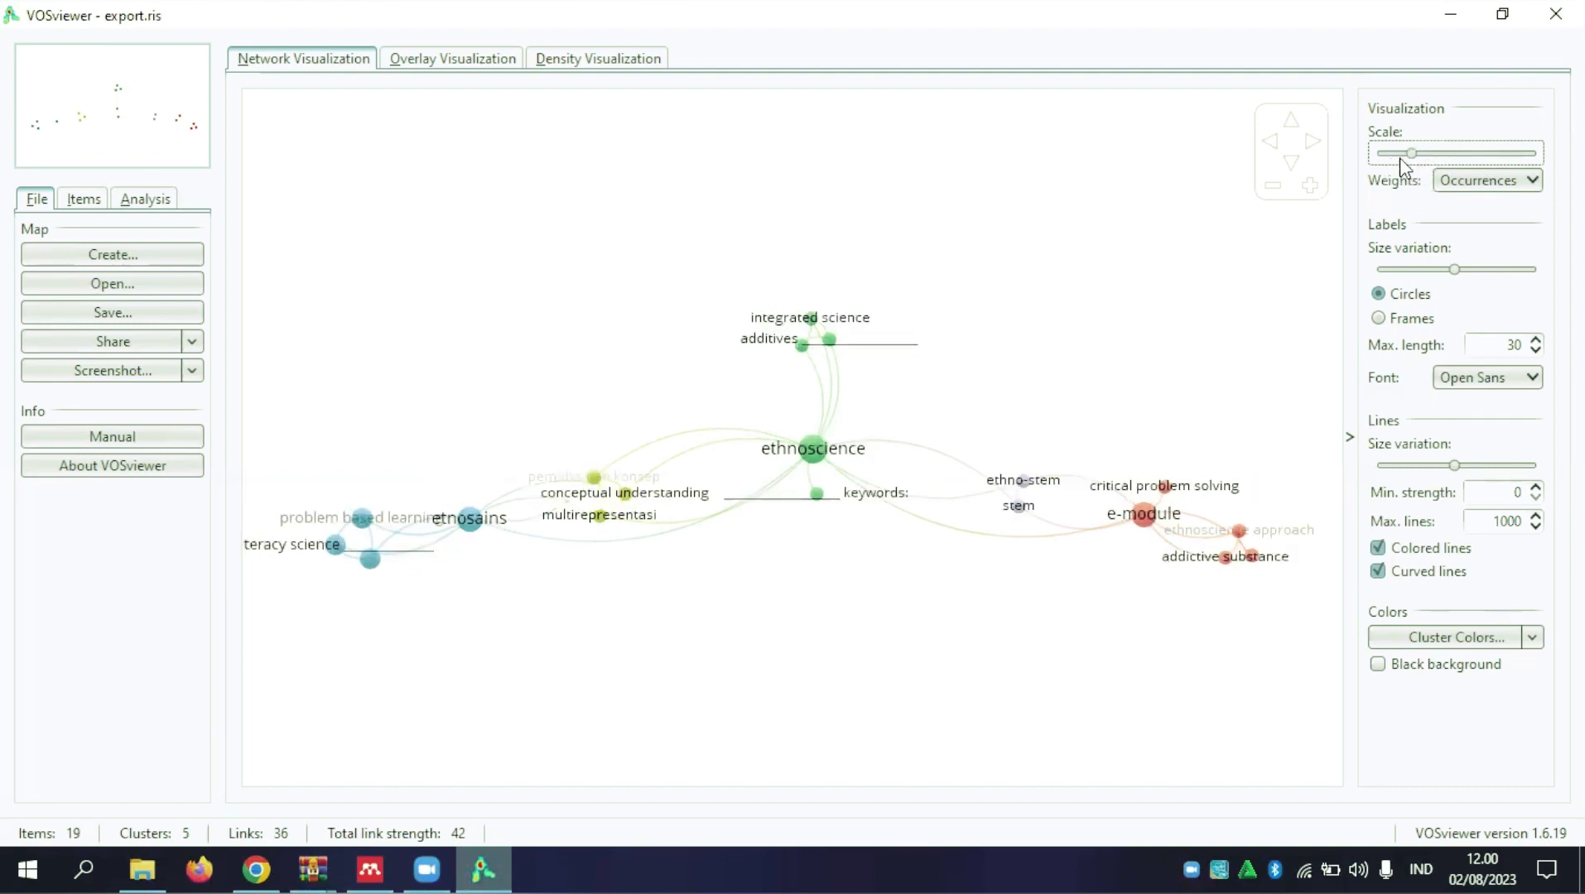
mouse_move(1390, 151)
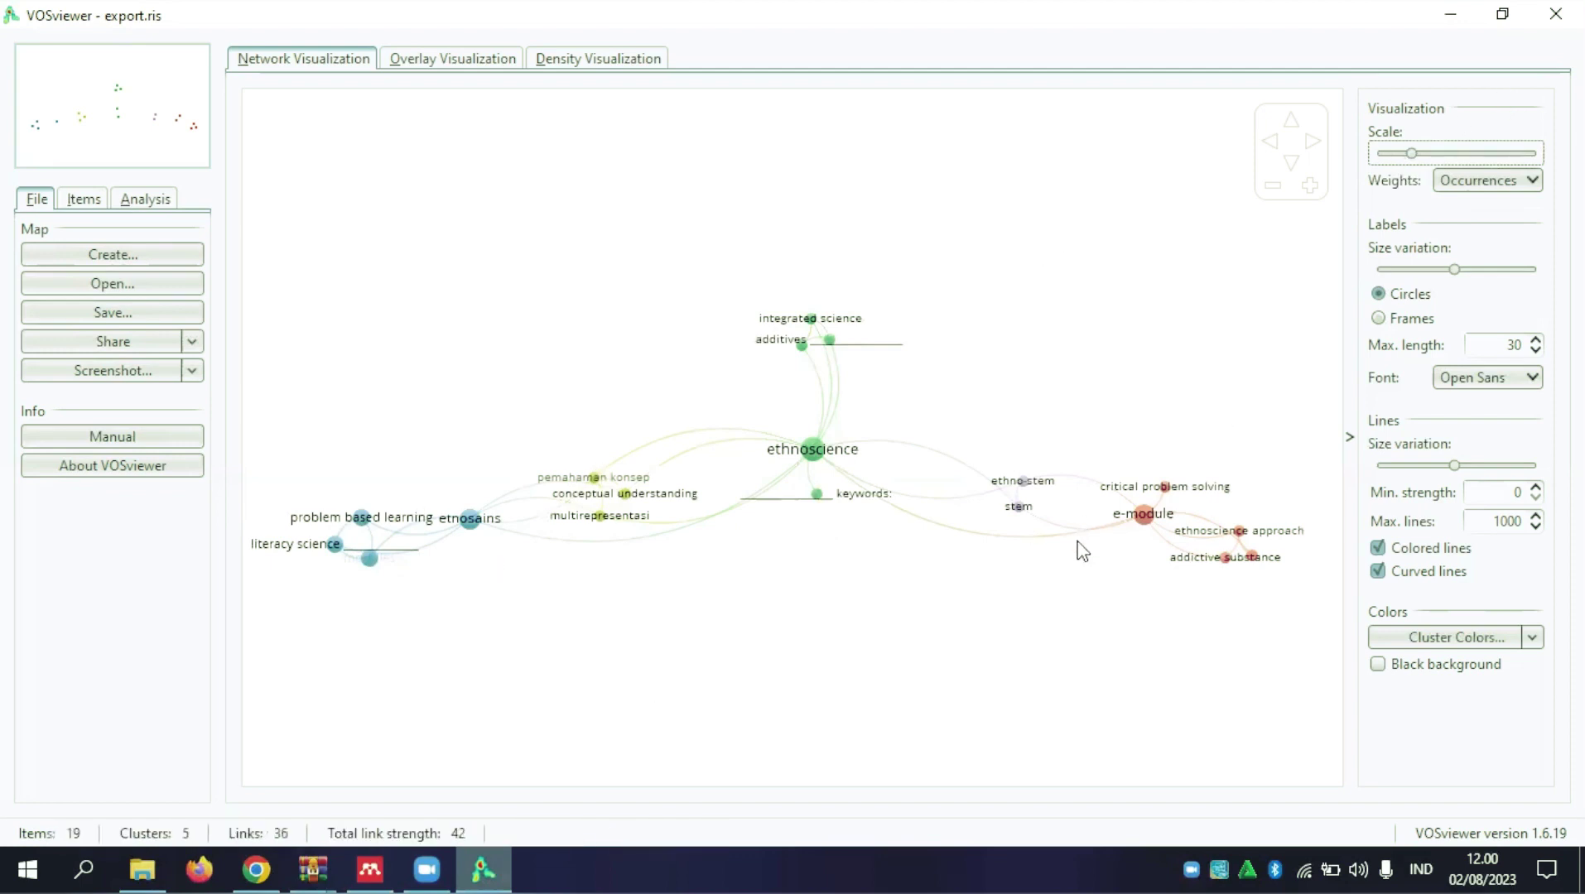
- Inspect the links of "etnosains" in the network, and examine the keywords by average publication year in the overlay visualization
click(470, 520)
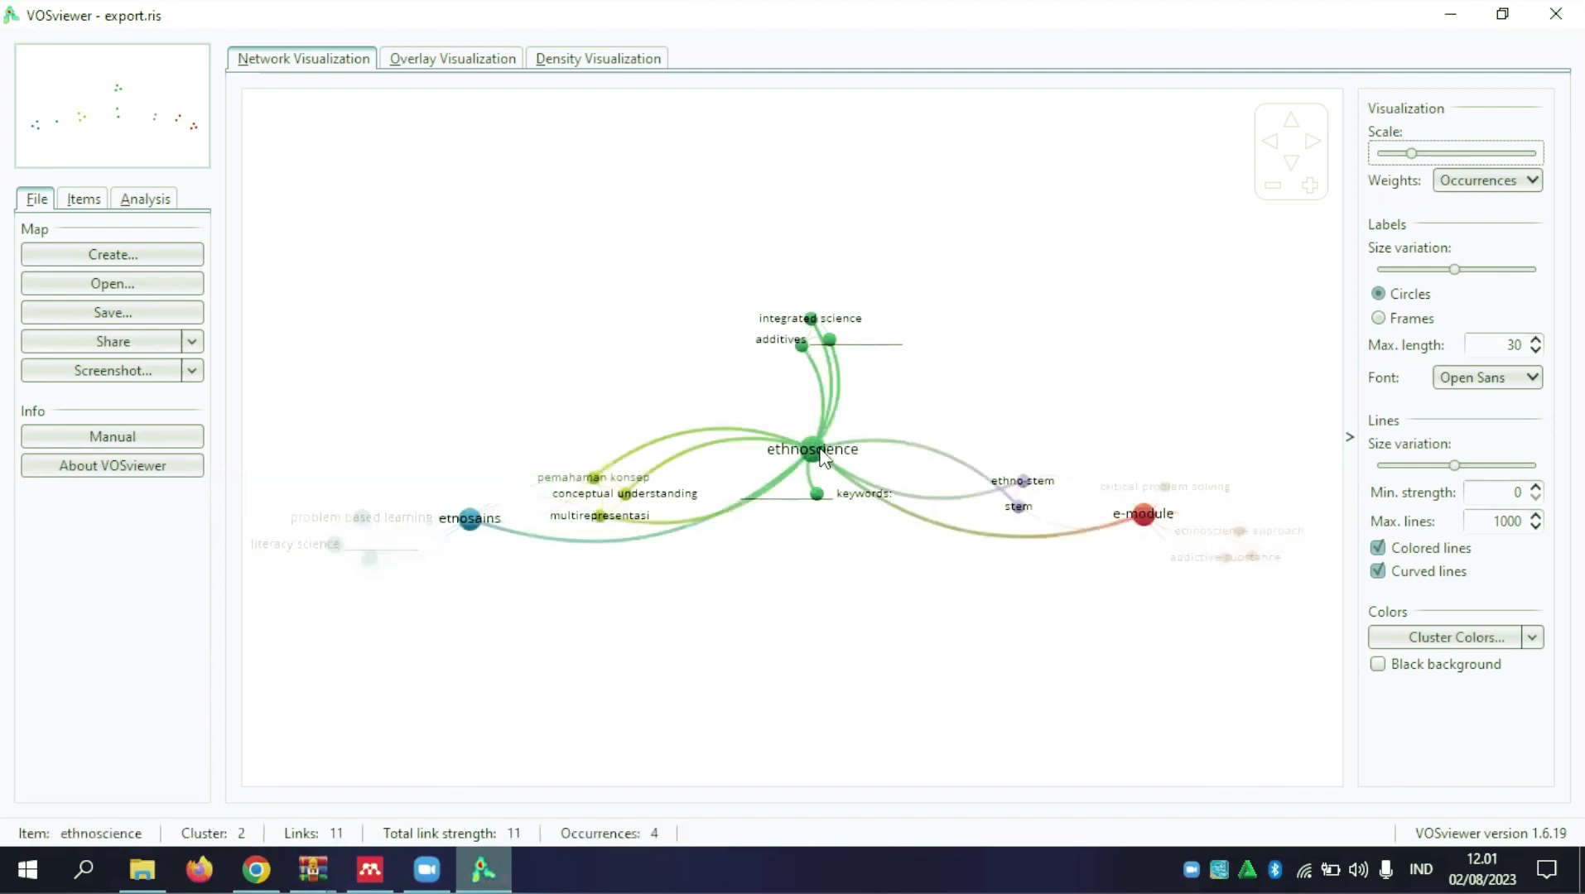
click(466, 70)
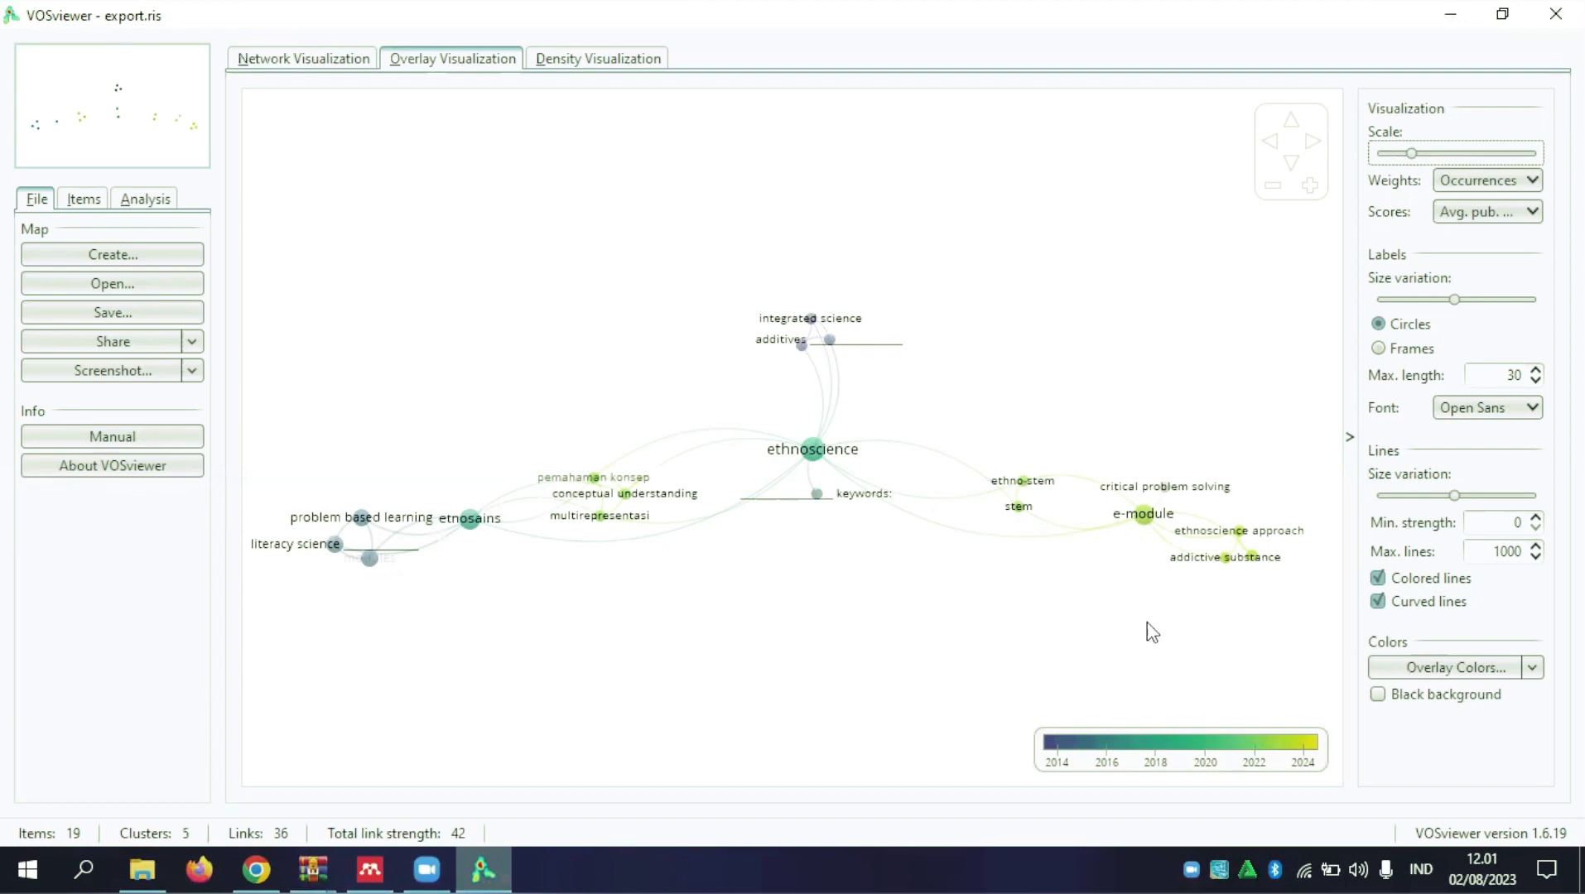
mouse_move(825, 461)
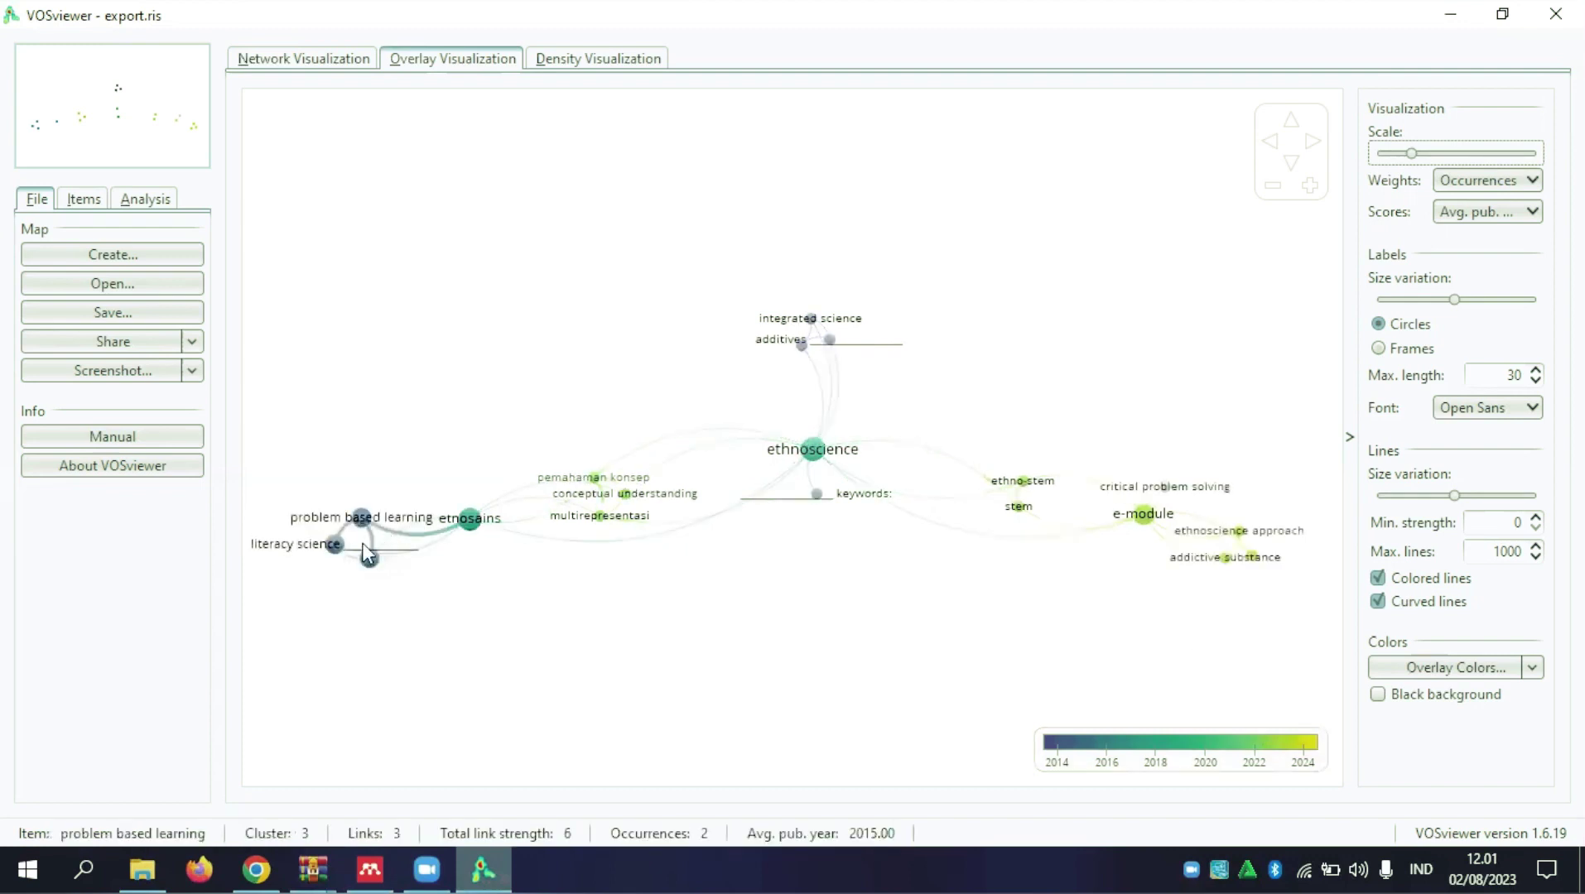
mouse_move(343, 553)
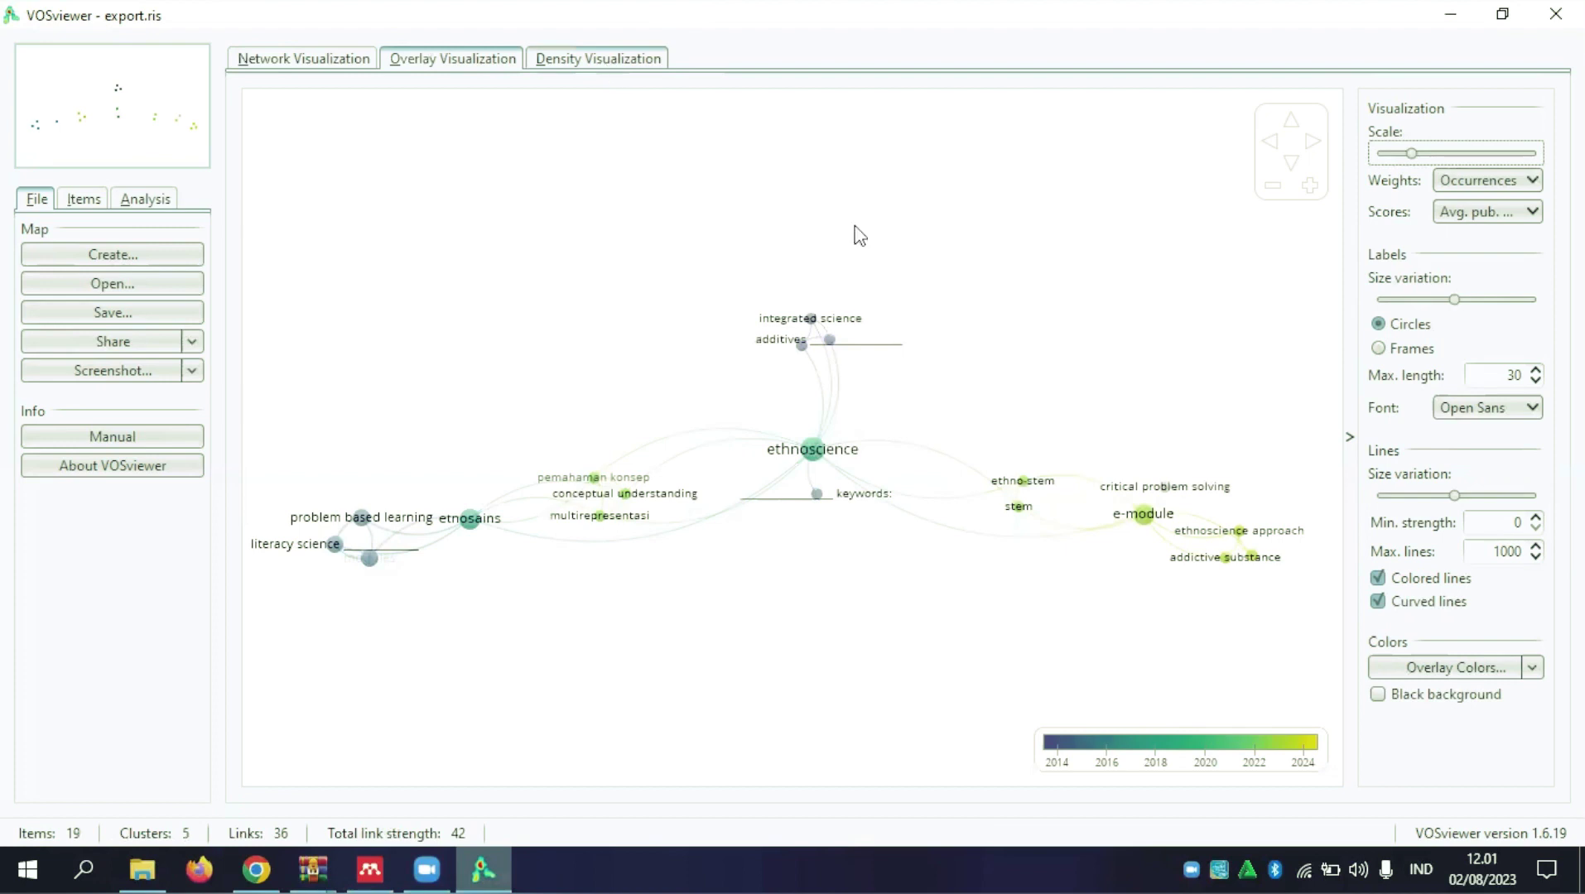
mouse_move(857, 497)
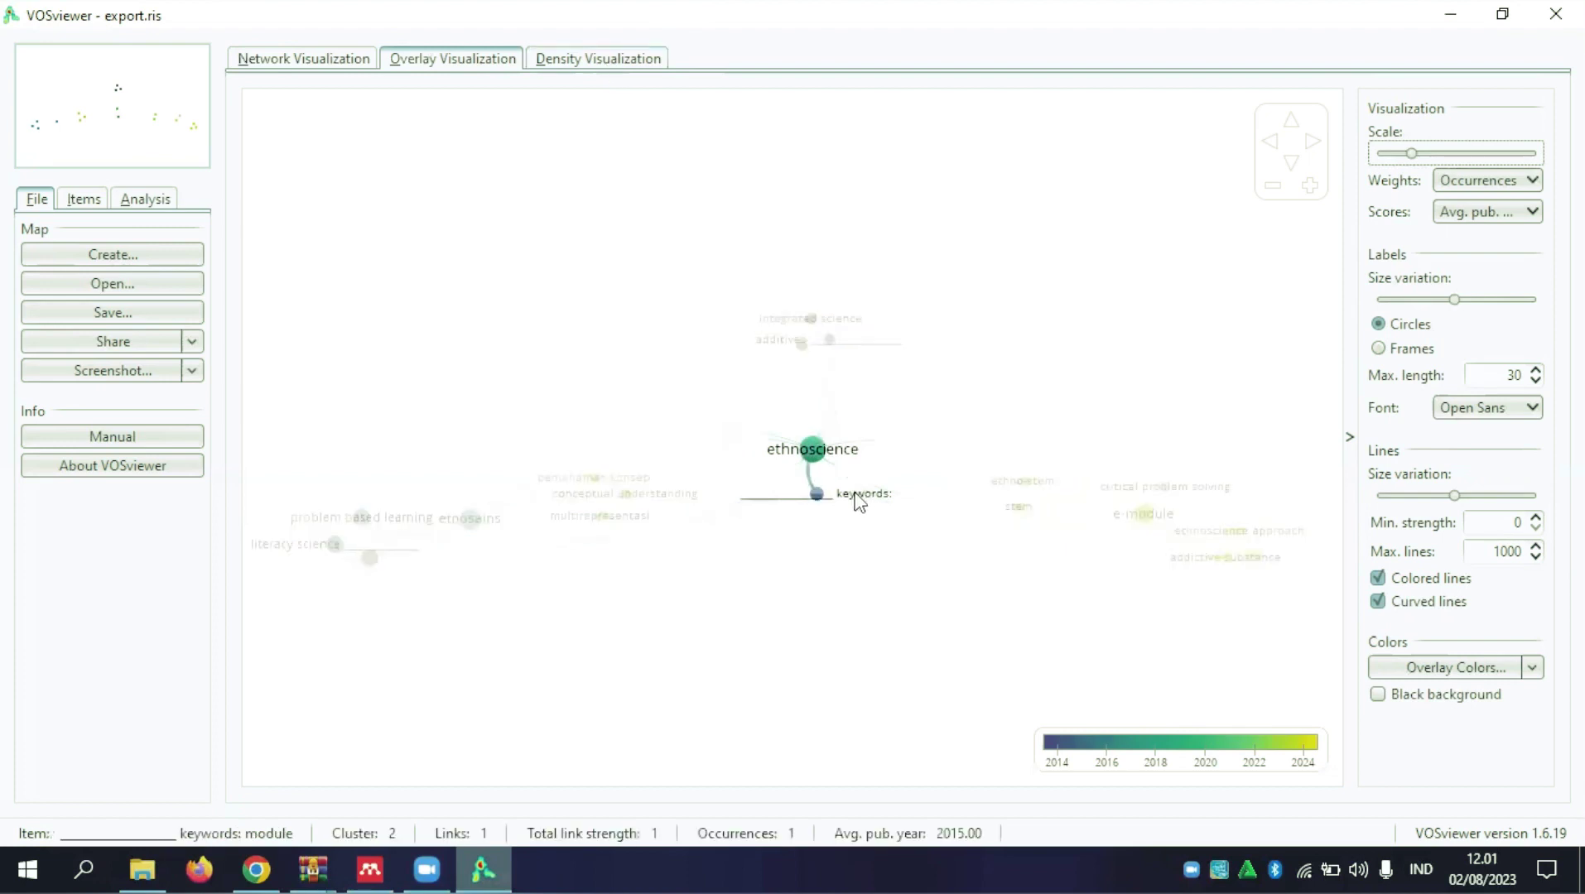
- View the keyword map as a density visualization and return to the network visualization
click(577, 60)
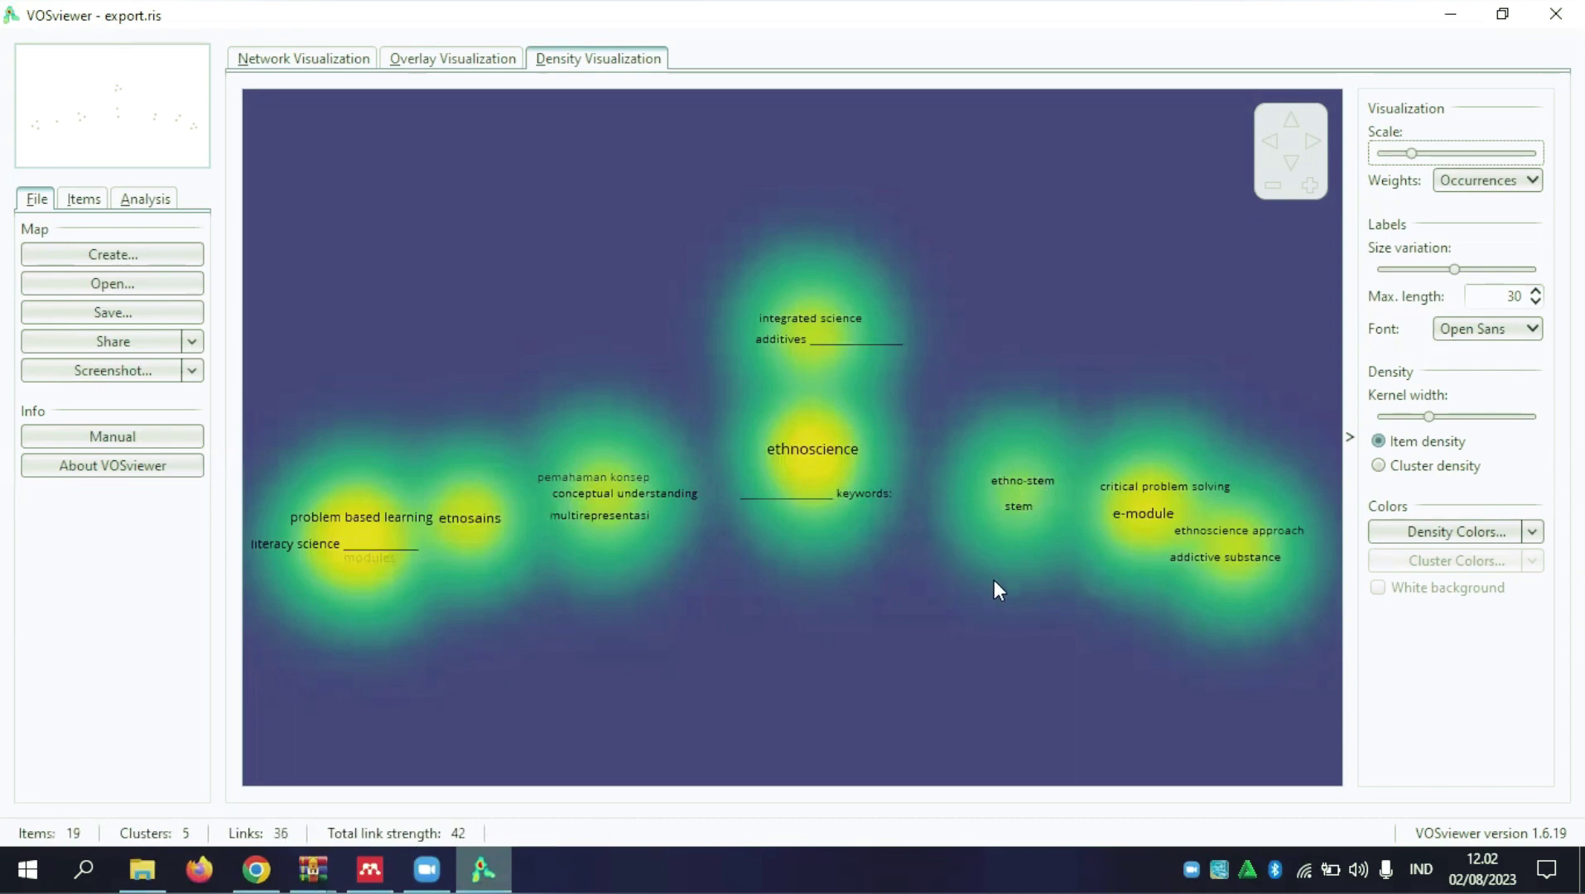
click(331, 51)
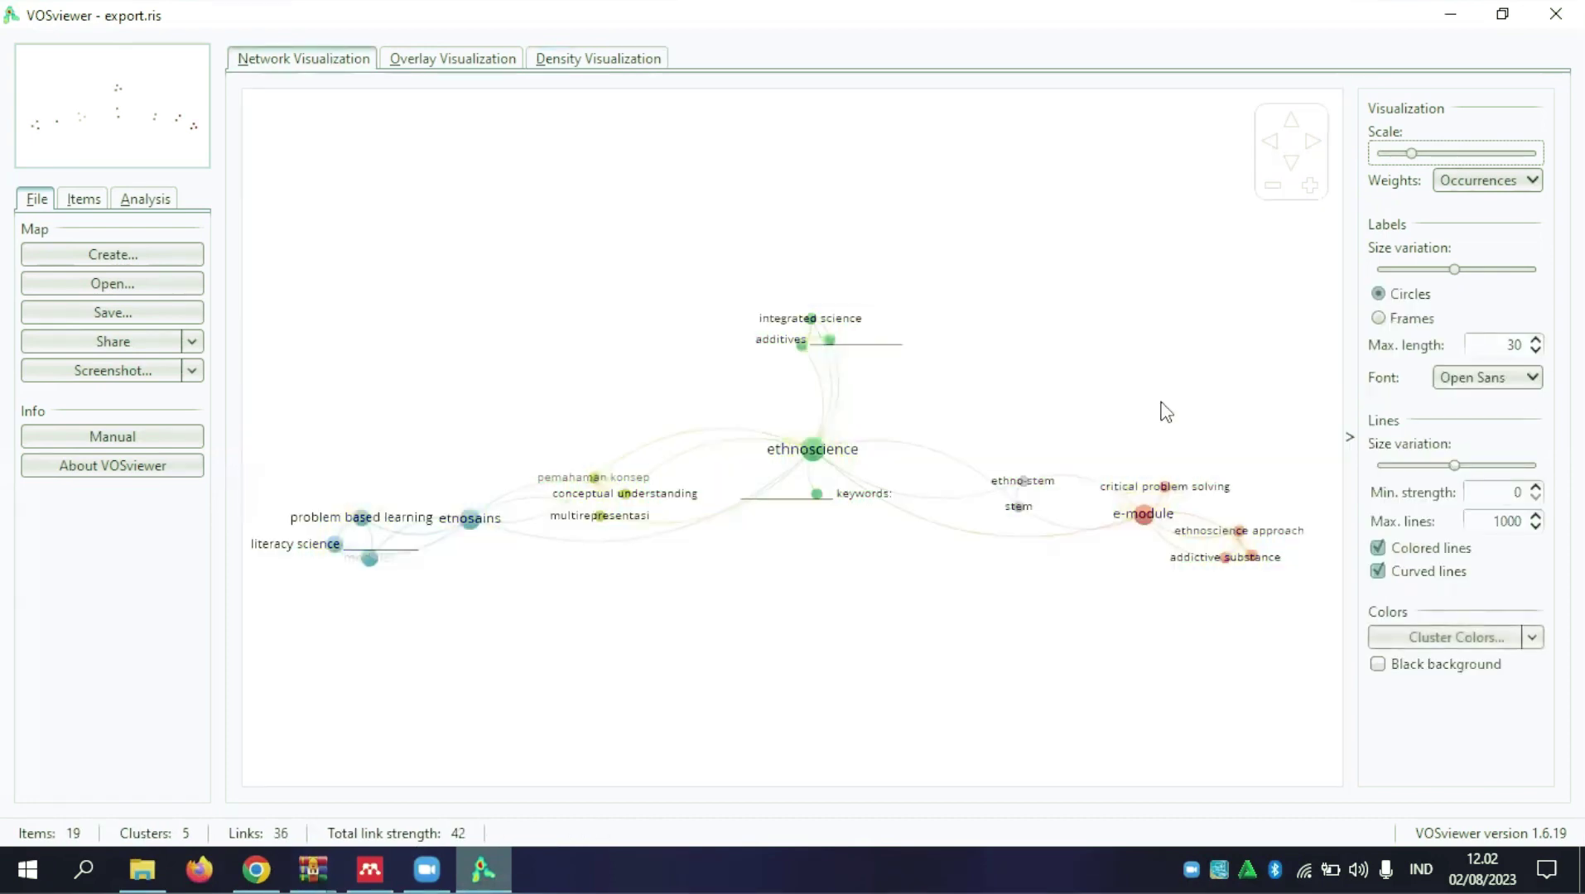